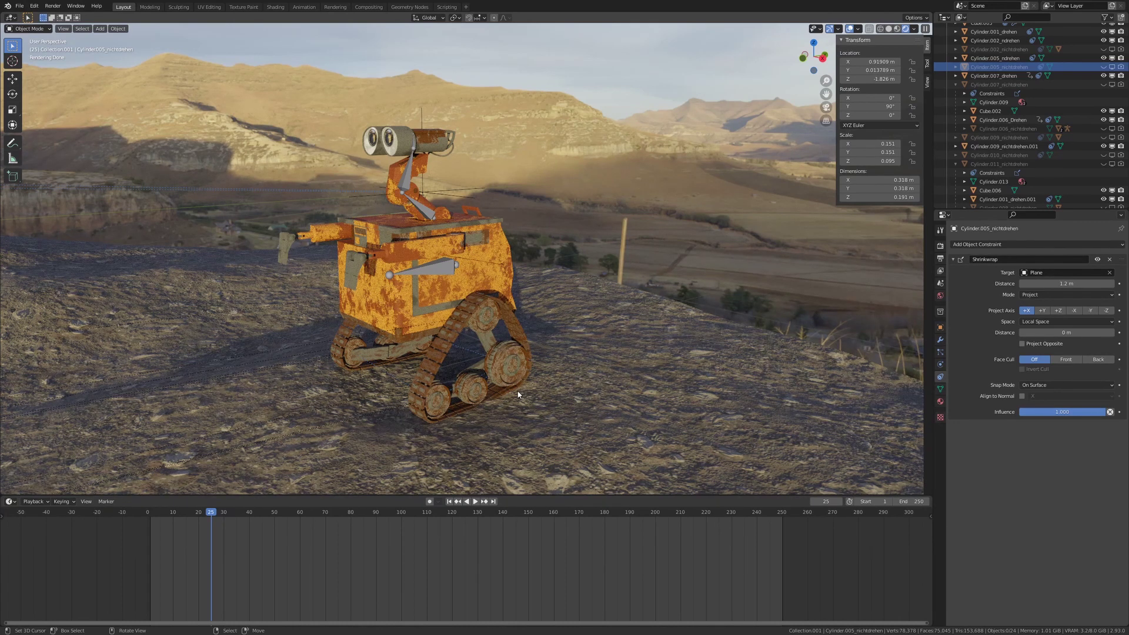
- Zoom and orbit around the rendered robot to inspect it up close from the front
scroll(518, 395, "up", 1)
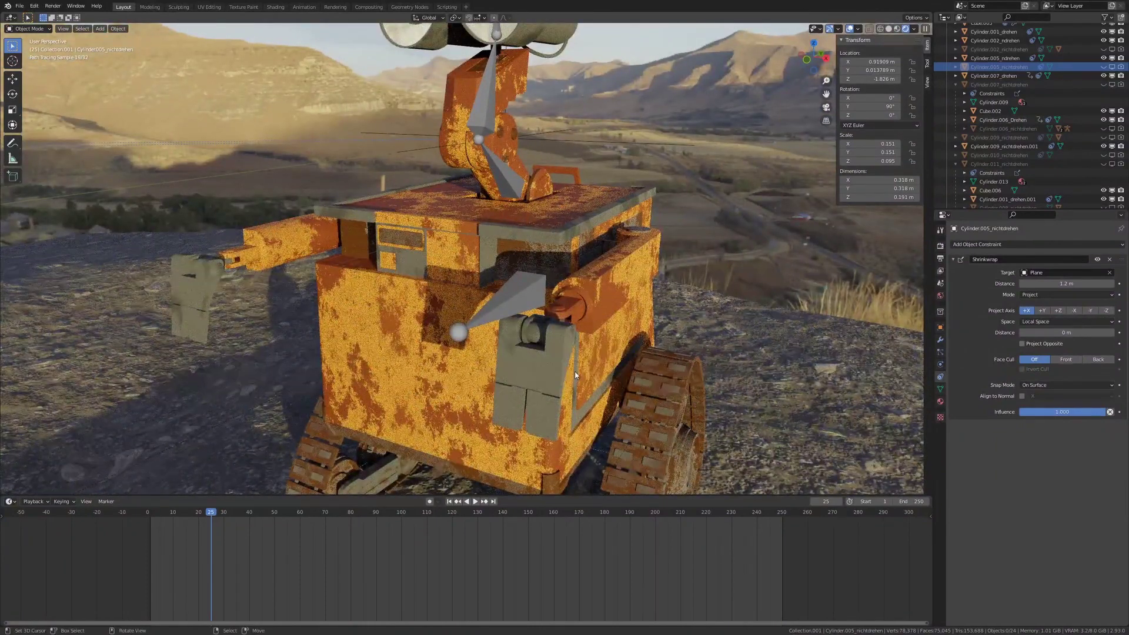
middle_click_drag(573, 377, 647, 359)
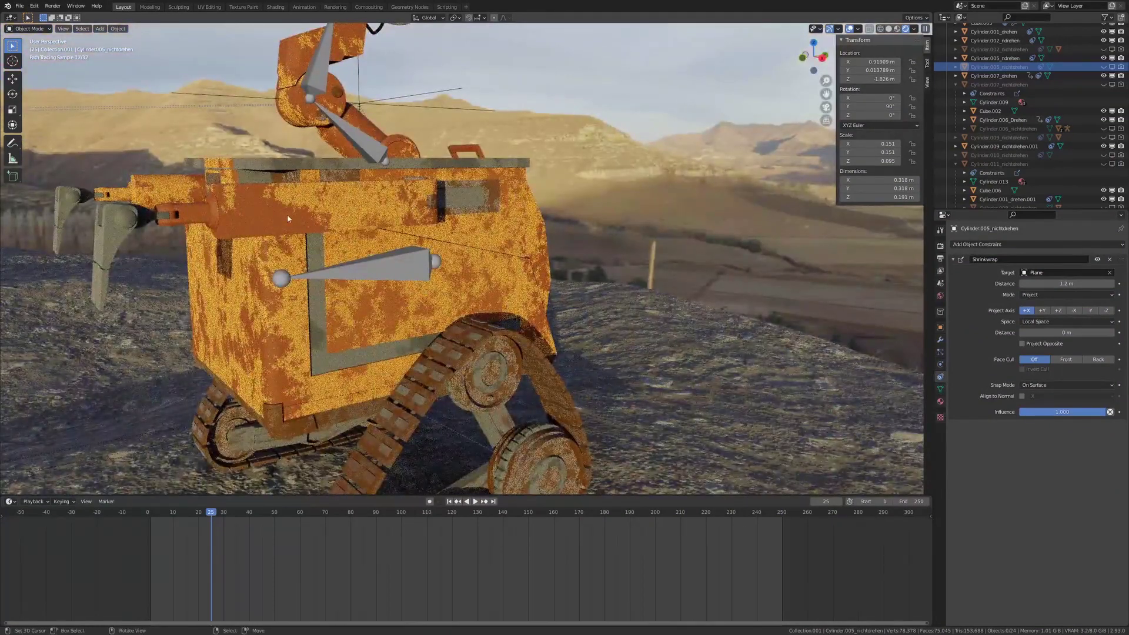
mouse_move(523, 313)
middle_mouse_down()
mouse_move(428, 316)
mouse_move(506, 306)
middle_mouse_up()
scroll(428, 315, "down", 4)
scroll(506, 306, "up", 2)
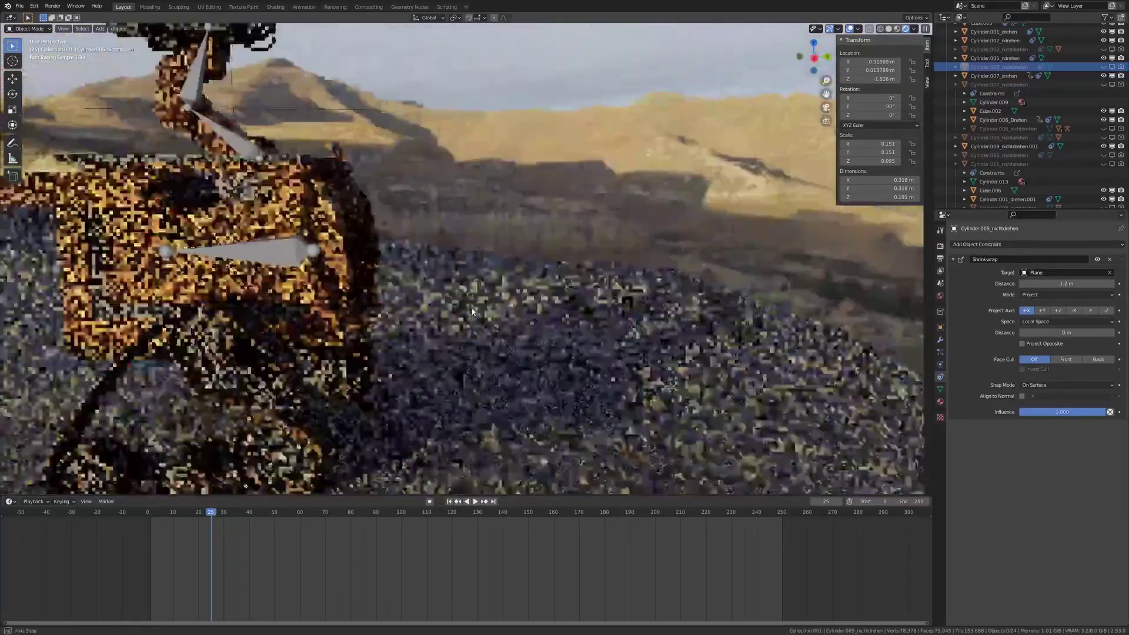
scroll(506, 306, "up", 2)
scroll(506, 306, "up", 2)
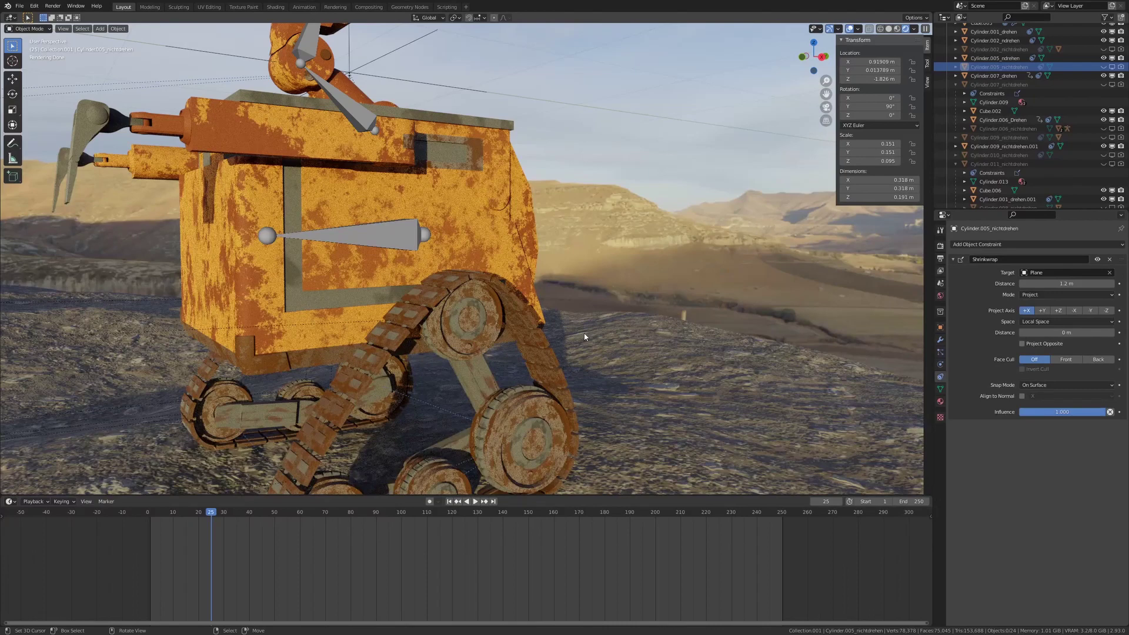
scroll(585, 337, "down", 2)
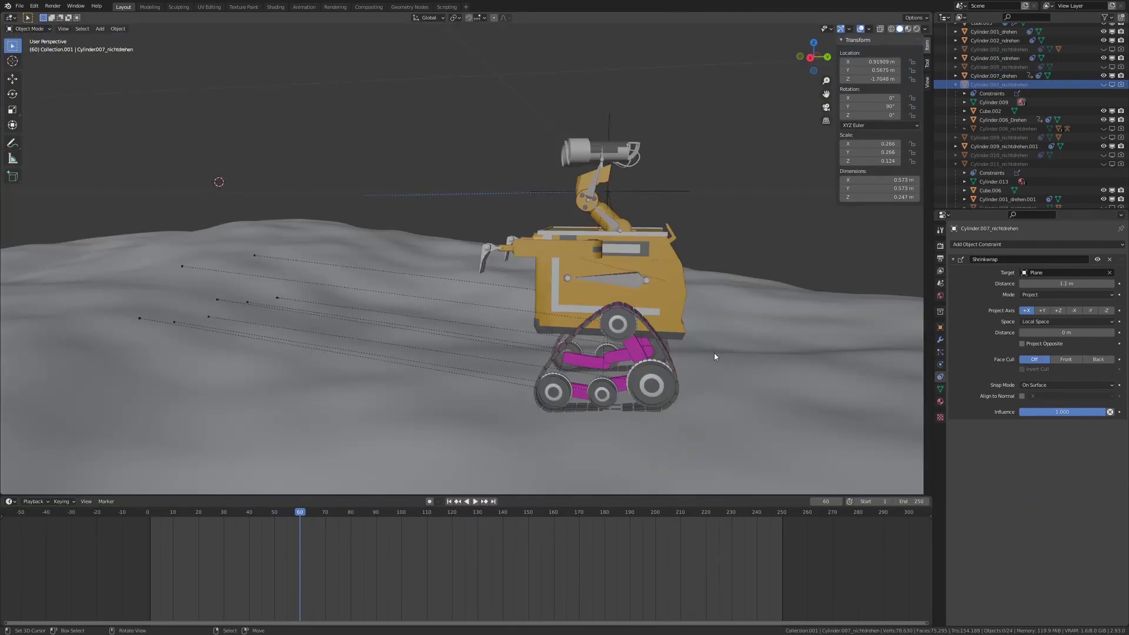
middle_click_drag(714, 352, 704, 356)
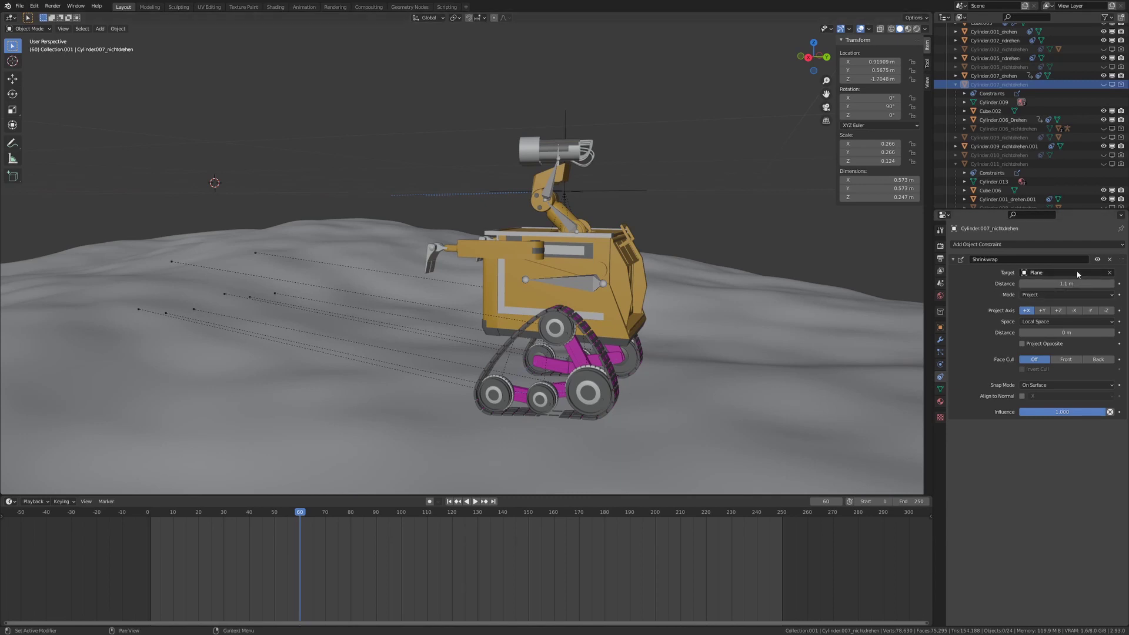
- Check the wheel's Shrinkwrap mode options and keep it set to Project
middle_click_drag(764, 276, 762, 291)
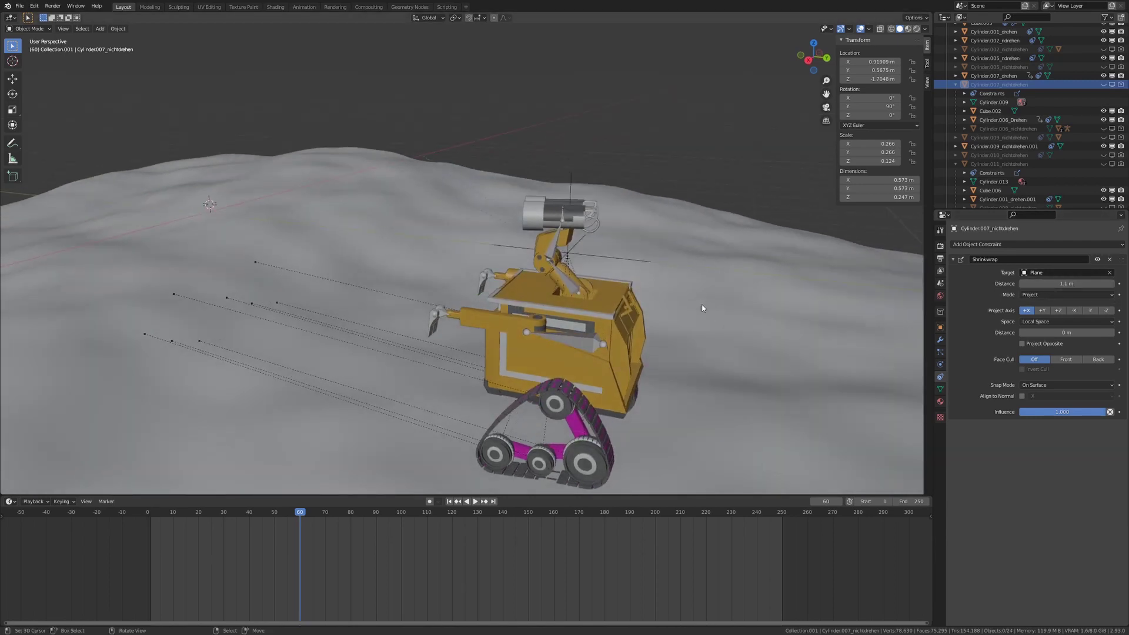
middle_click_drag(729, 333, 735, 318)
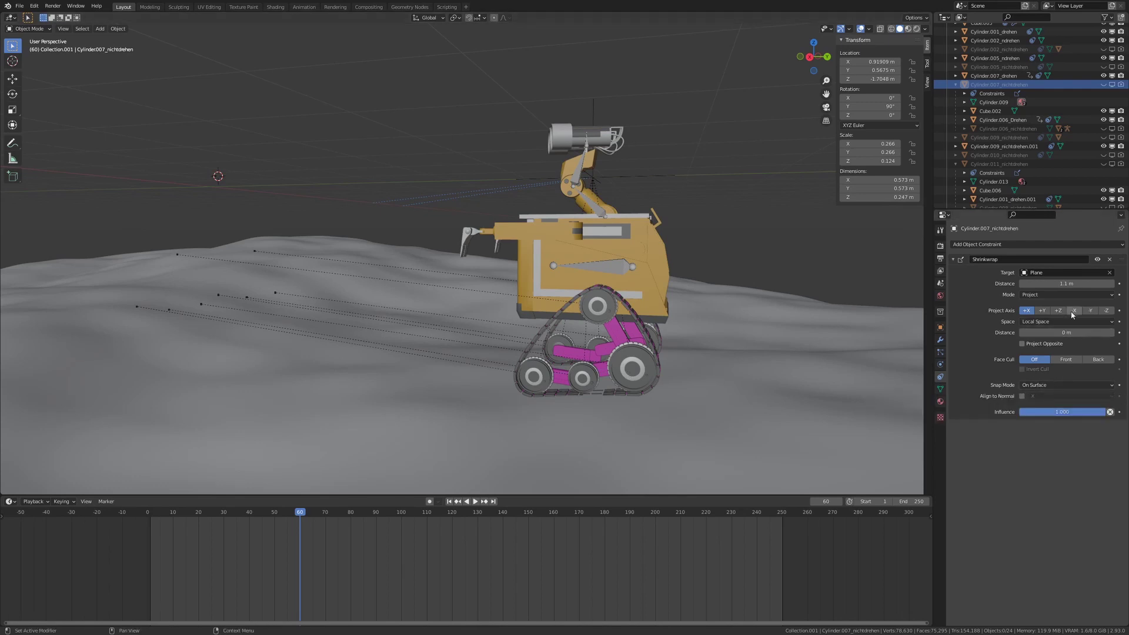
left_click(1065, 295)
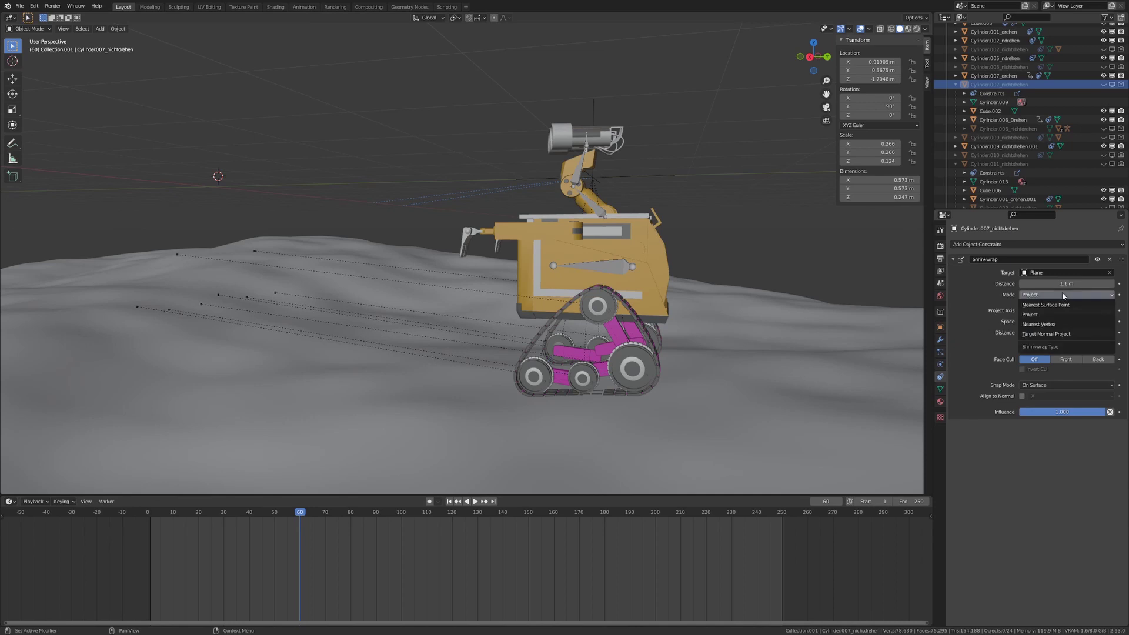
left_click(1031, 314)
- Orbit to a side-on view and select the drive wheel Cylinder.006_Drehen
middle_click_drag(669, 383, 672, 383)
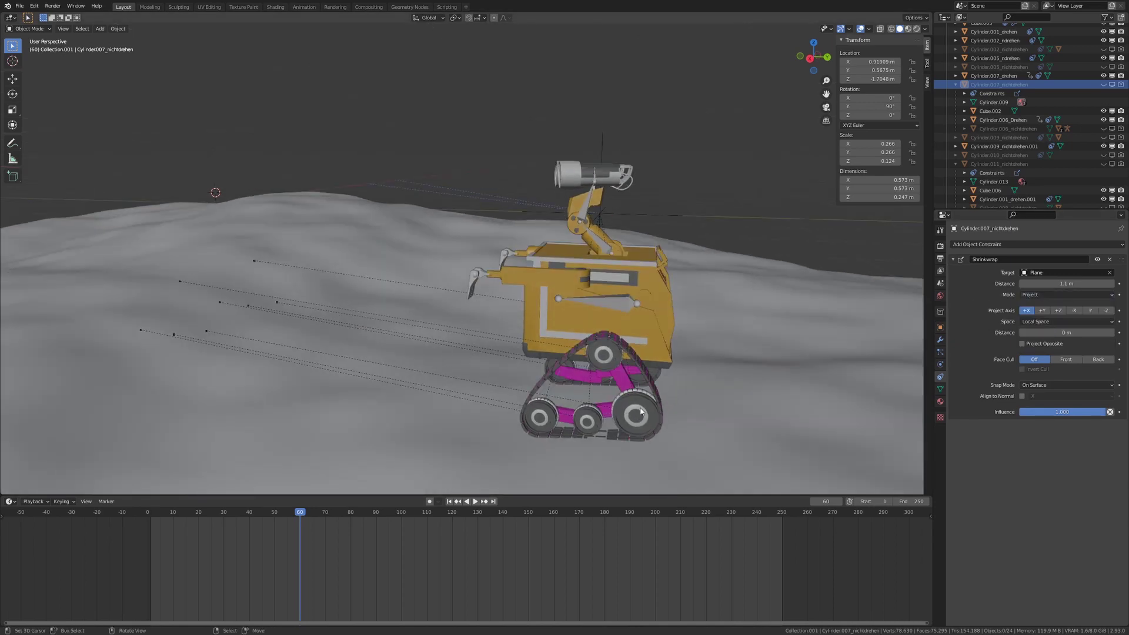
middle_click_drag(704, 418, 679, 343)
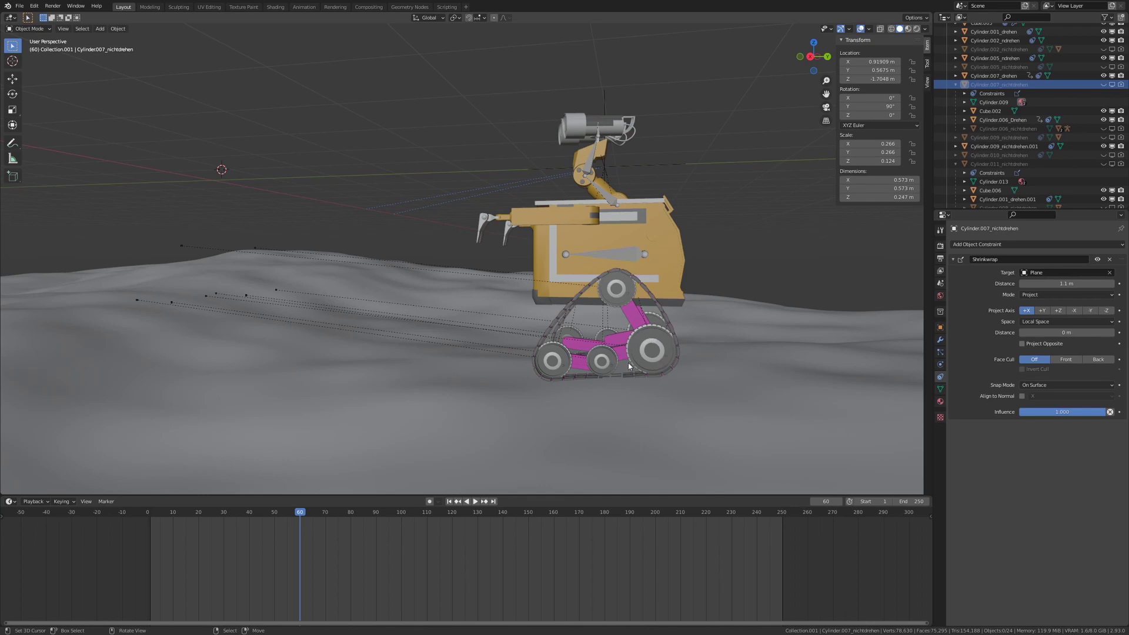
middle_click_drag(709, 374, 719, 380)
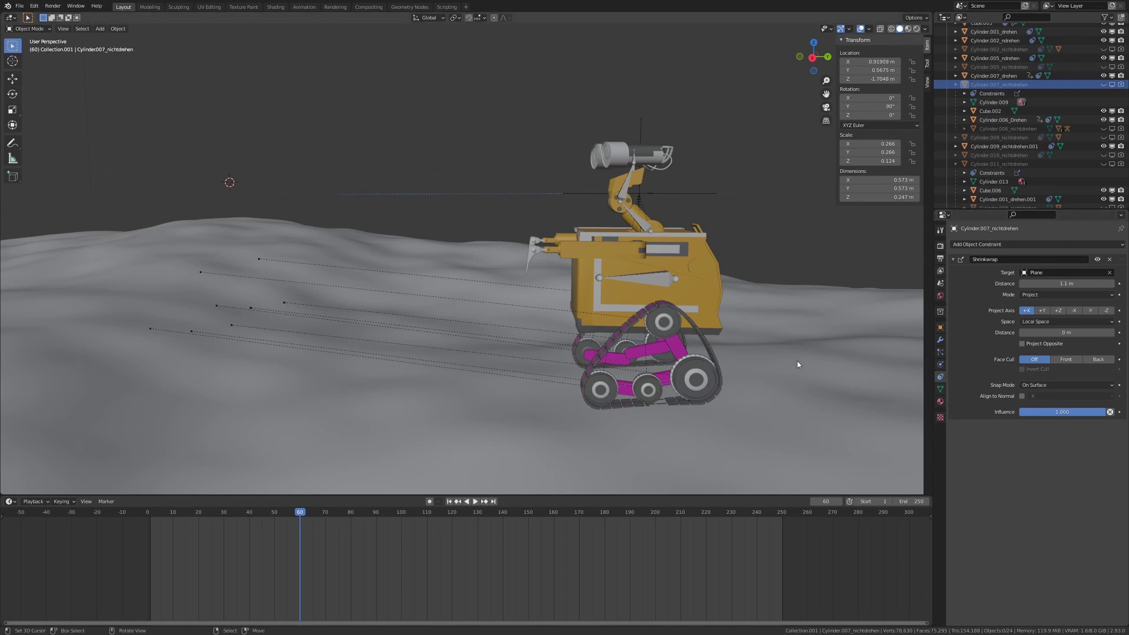
middle_click_drag(740, 386, 734, 389)
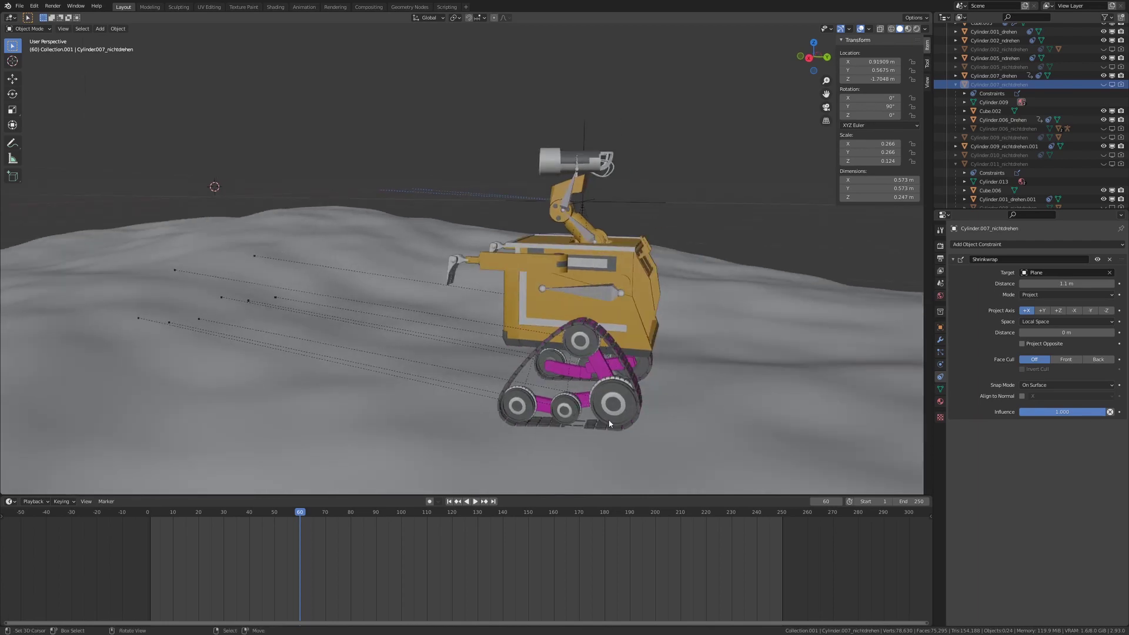
left_click(581, 323)
middle_click_drag(581, 322, 556, 331)
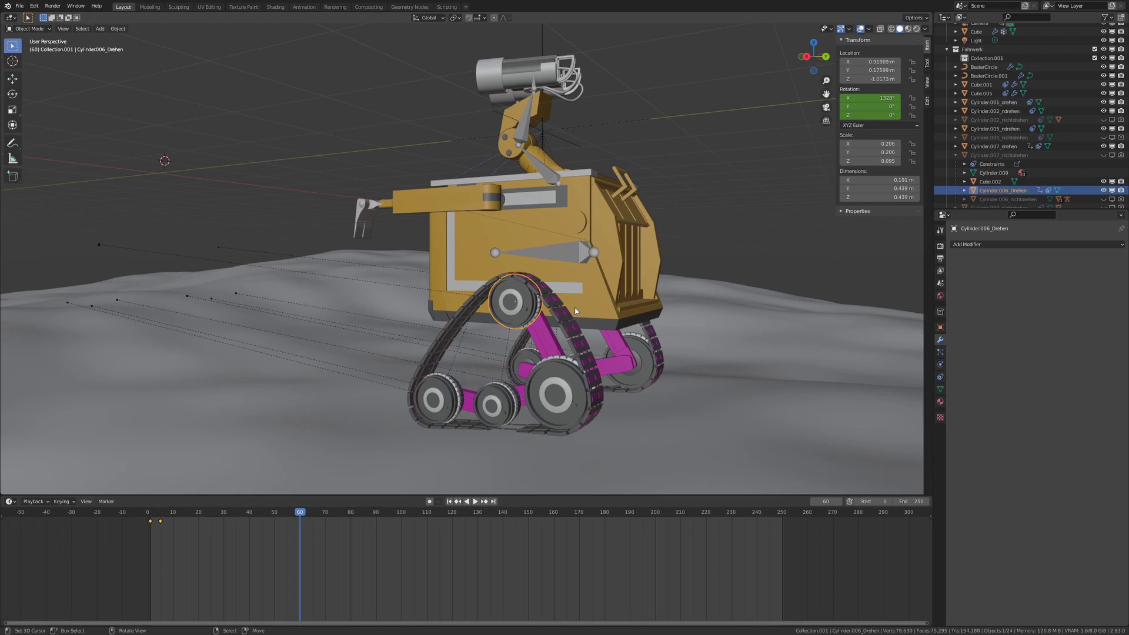
- Slide the Empty along Y across the terrain, then cancel to keep Y at 5.8524 m
left_click(541, 130)
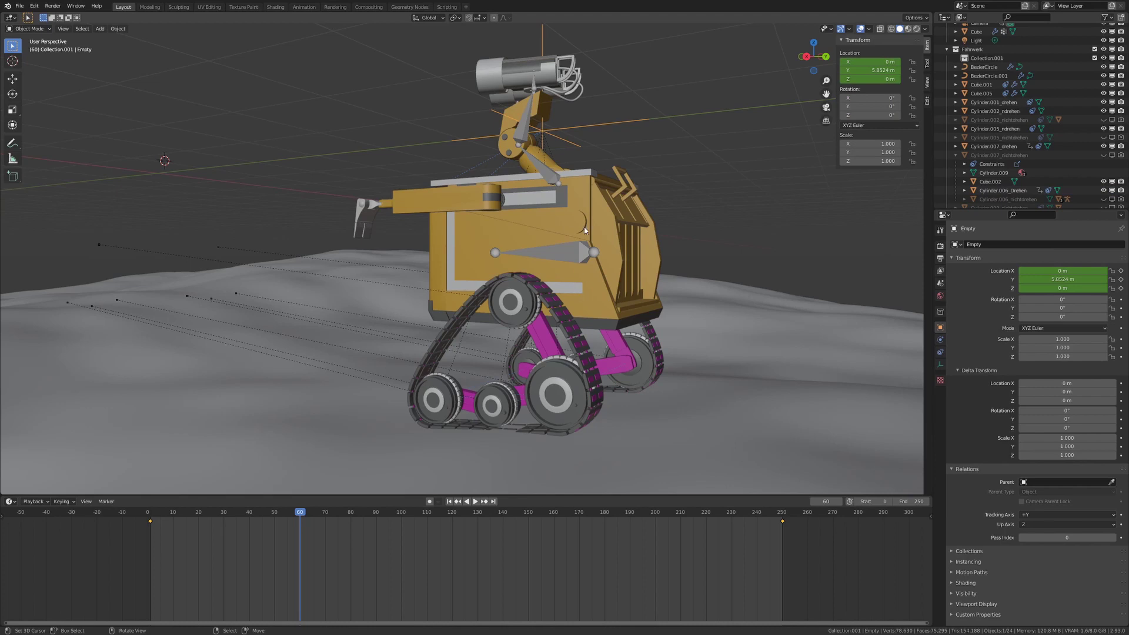
key("g")
key("y")
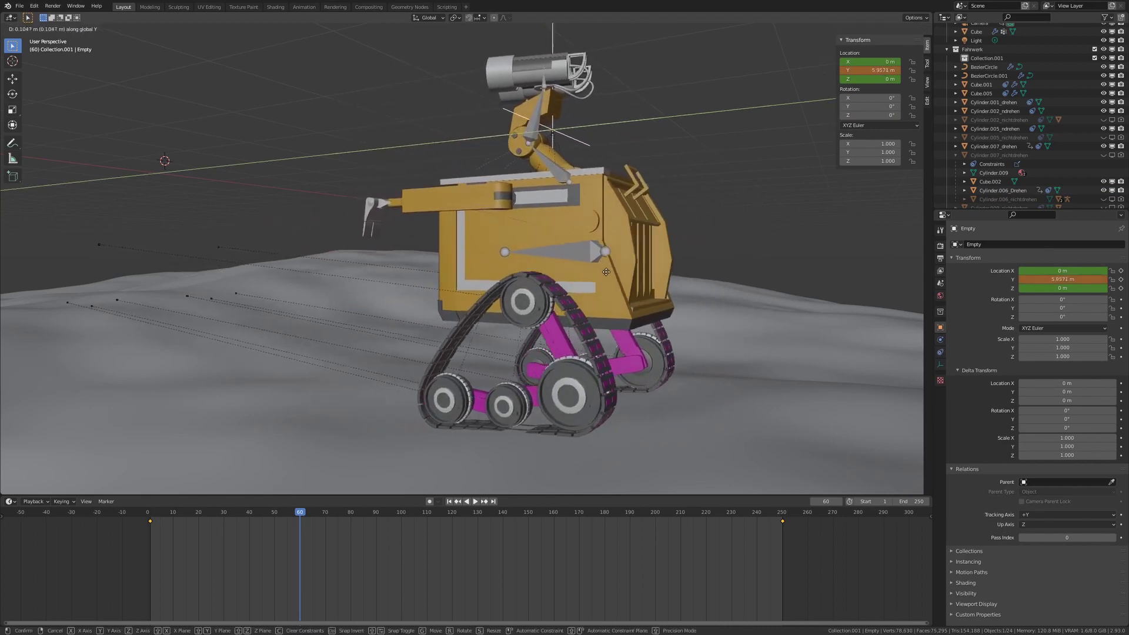
key("Escape")
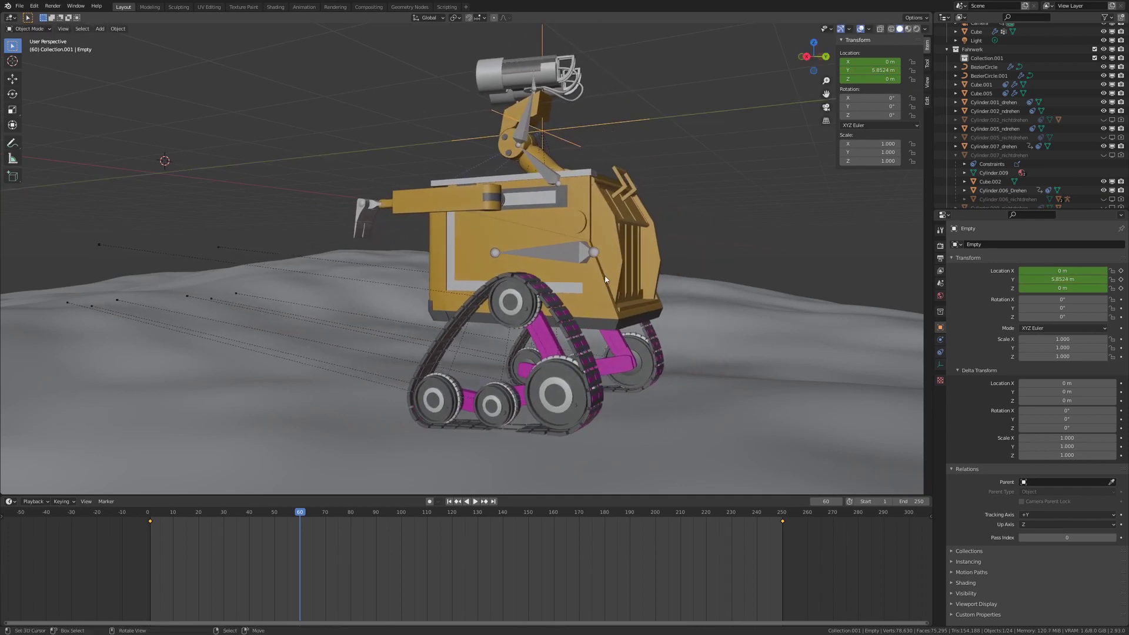
- Orbit and zoom to a side-on view of the robot's tracks
mouse_move(606, 279)
middle_mouse_down()
mouse_move(718, 365)
mouse_move(766, 327)
middle_mouse_up()
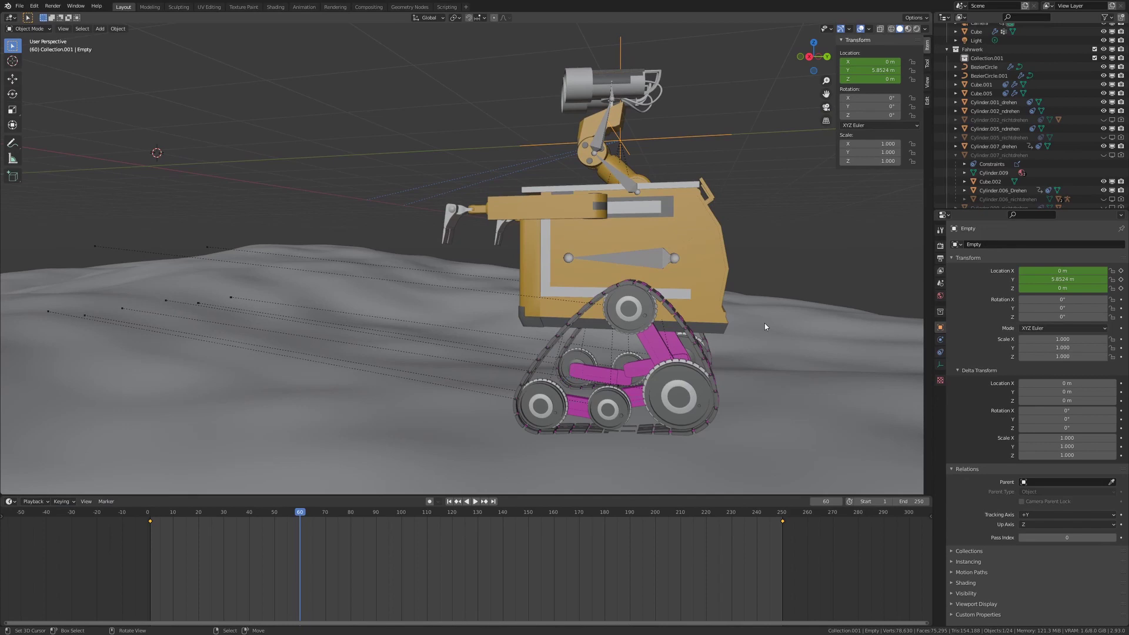
scroll(764, 323, "up", 3)
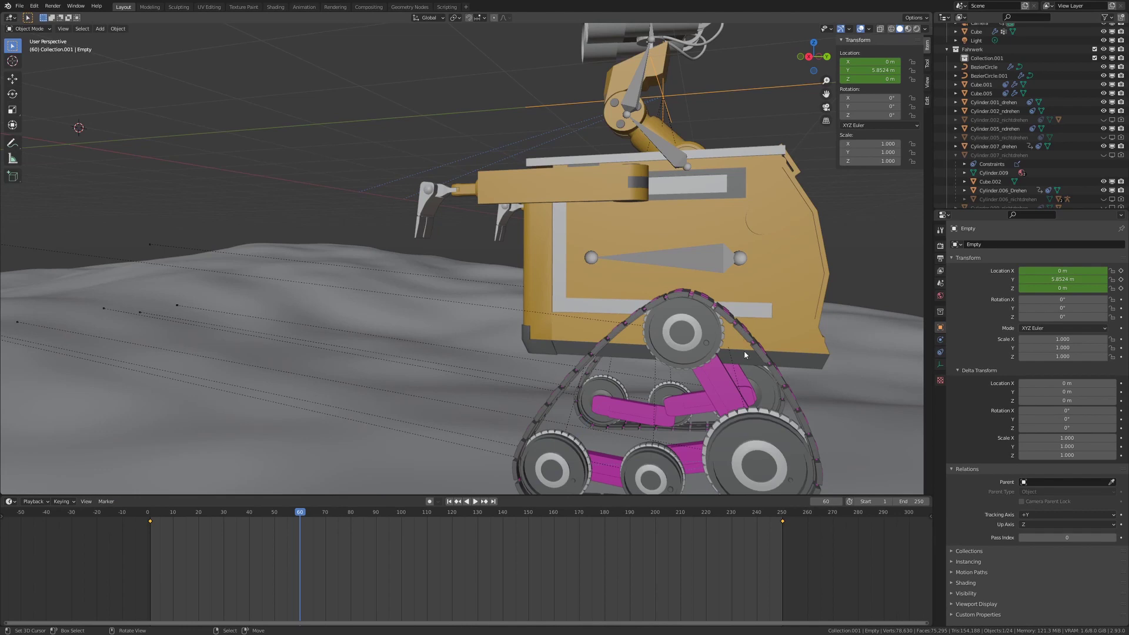
scroll(744, 349, "down", 2)
scroll(744, 349, "down", 3)
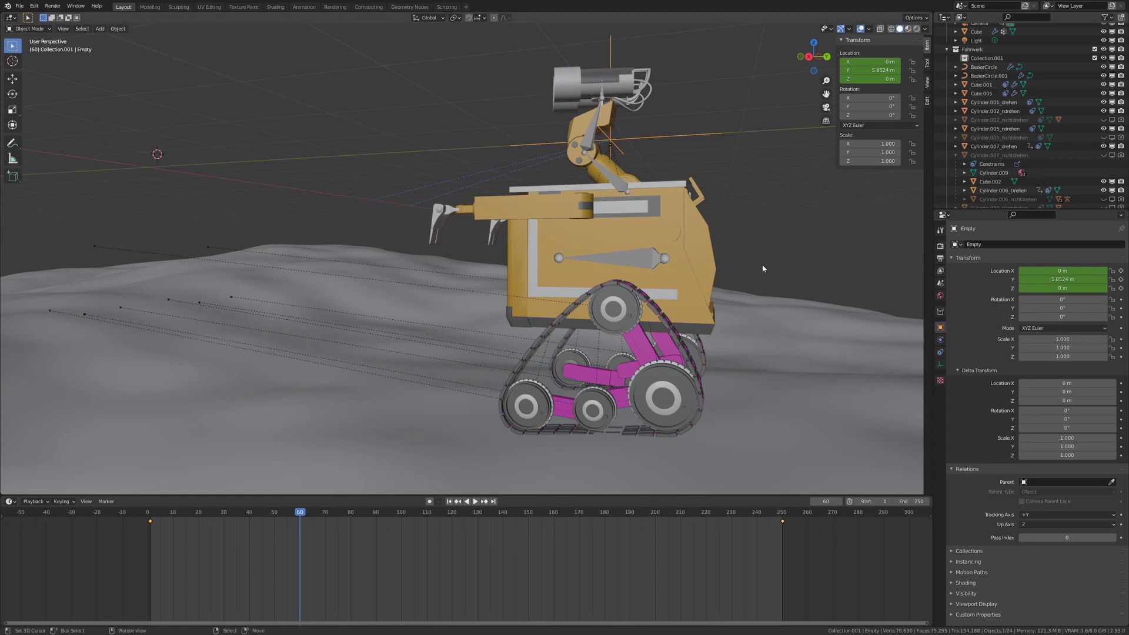
scroll(742, 275, "up", 2)
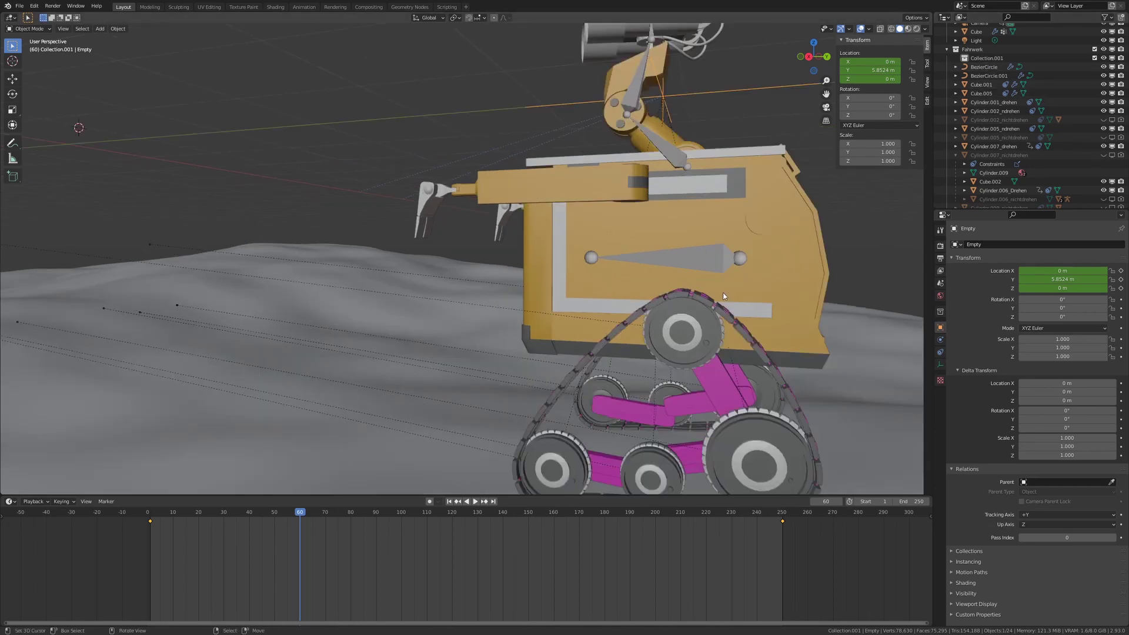
middle_click_drag(729, 303, 736, 294)
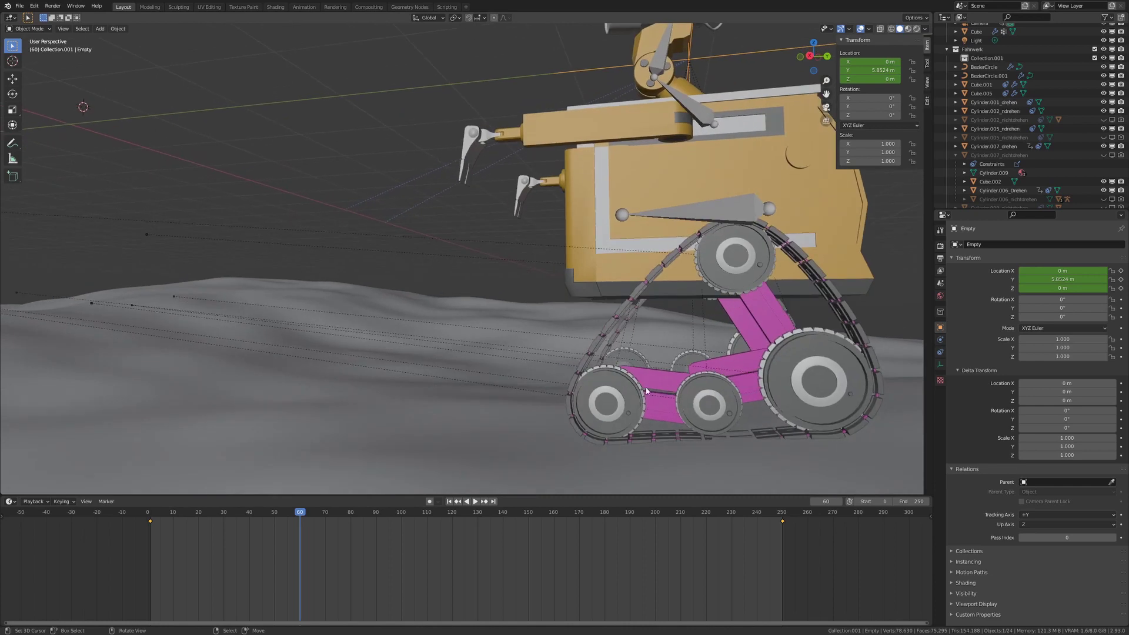
scroll(759, 274, "up", 2)
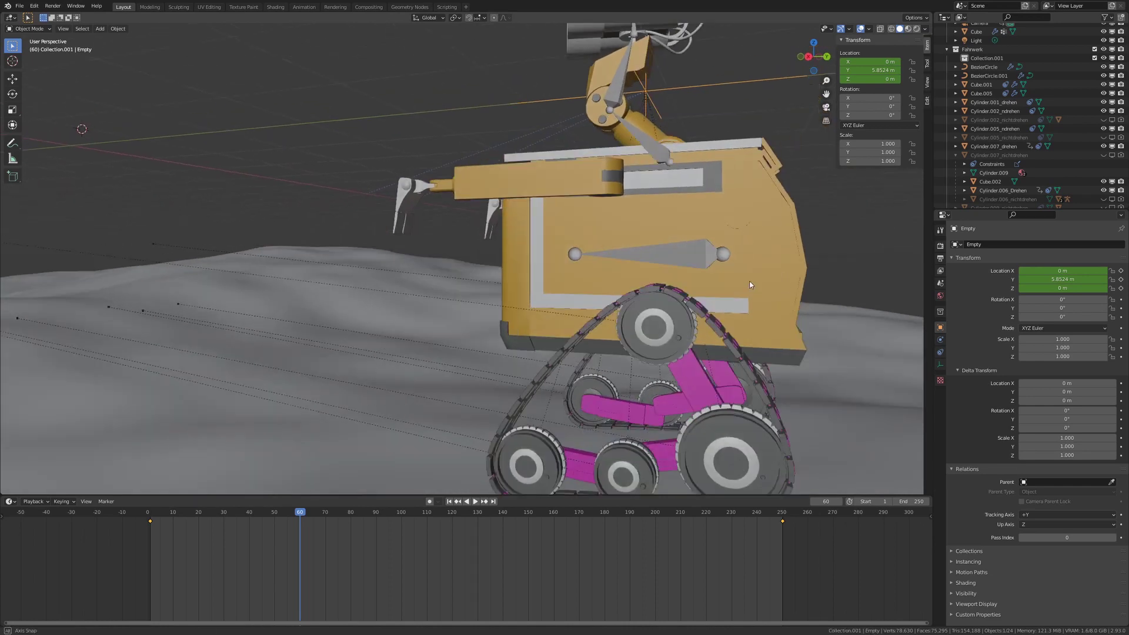
scroll(650, 337, "up", 1)
middle_click_drag(640, 377, 647, 370)
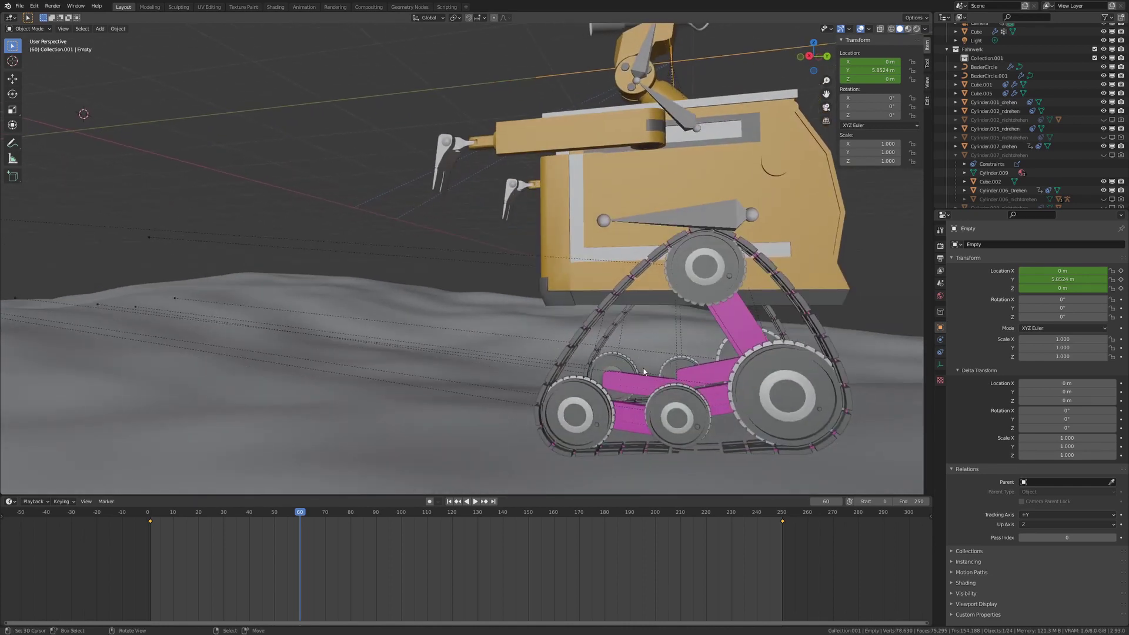
- Show BezierCircle's four wheel Hook modifiers and inspect its control points in Edit Mode
left_click(984, 66)
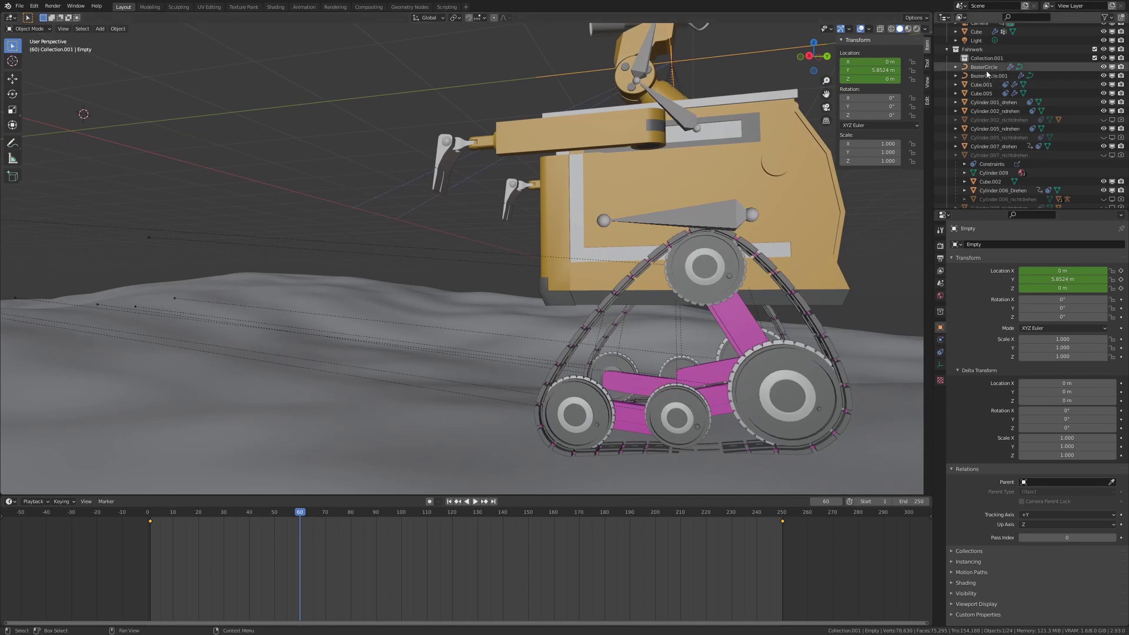
left_click(940, 339)
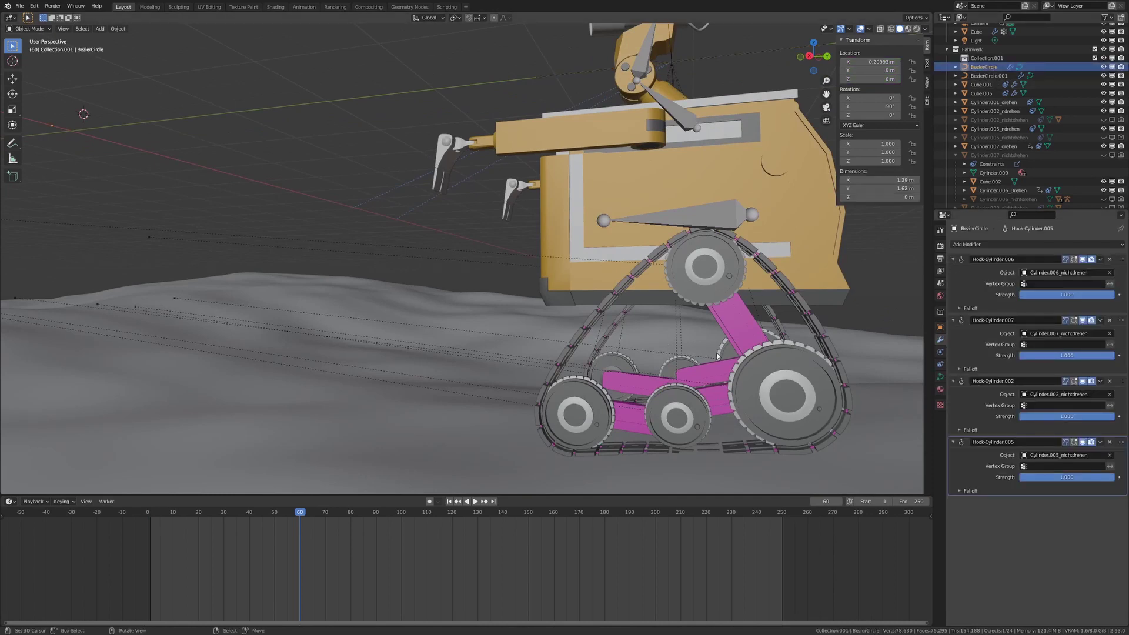
key("Tab")
mouse_move(376, 306)
middle_mouse_down()
mouse_move(424, 317)
mouse_move(436, 294)
middle_mouse_up()
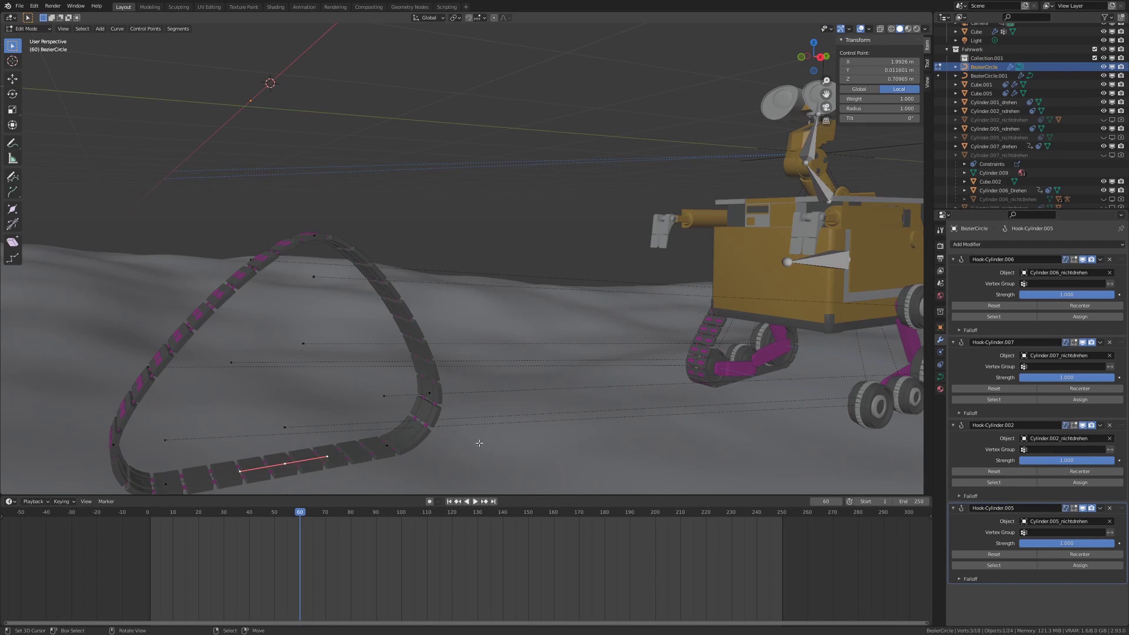
key("Tab")
scroll(675, 351, "up", 3)
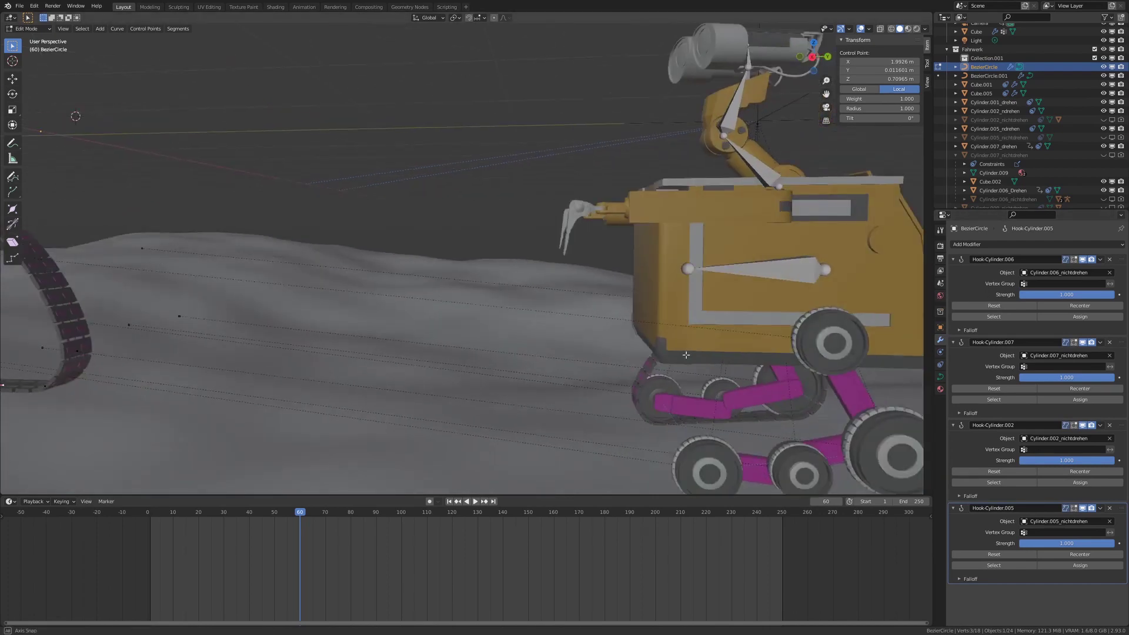
scroll(675, 352, "up", 3)
scroll(675, 352, "up", 3)
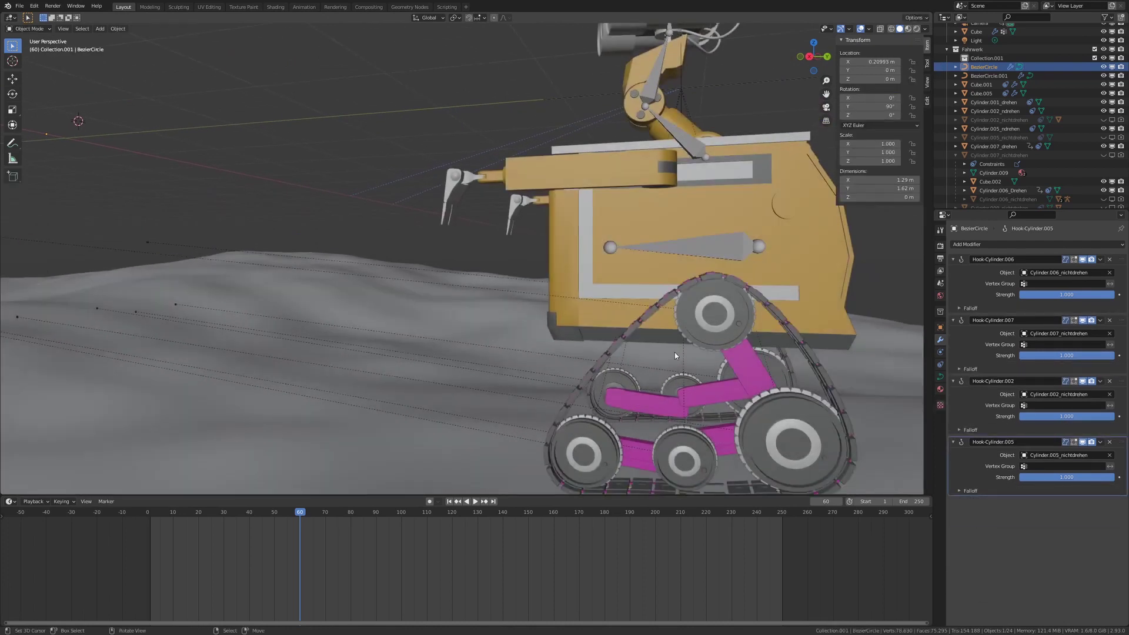
scroll(676, 352, "down", 2)
scroll(675, 352, "down", 3)
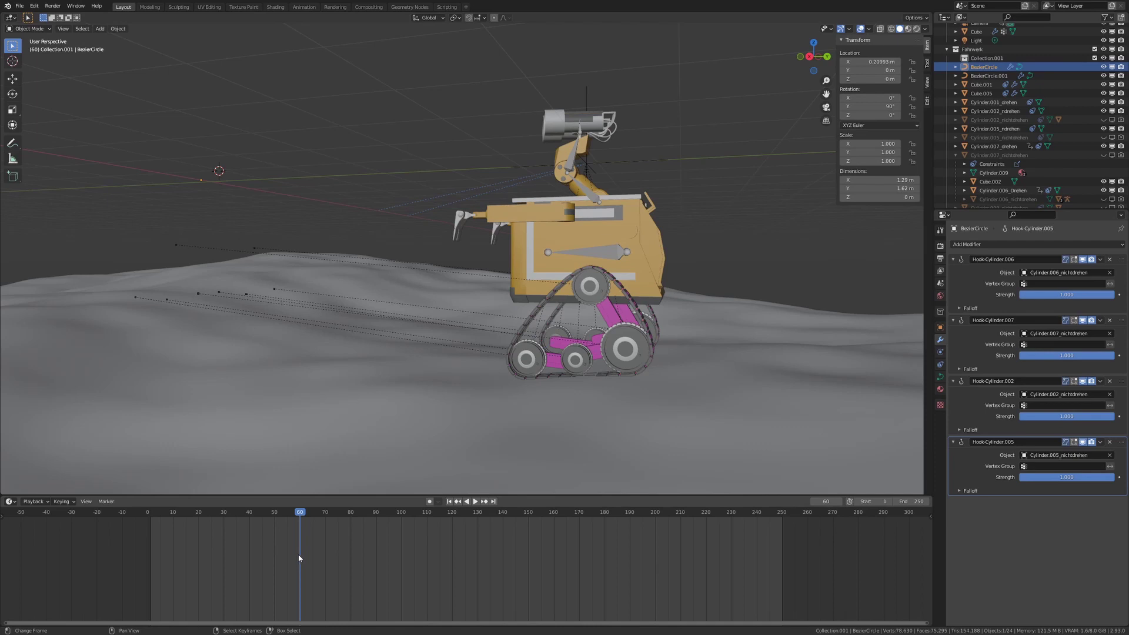
- Play and scrub the animation to frame 119, then zoom in on the robot
key("space")
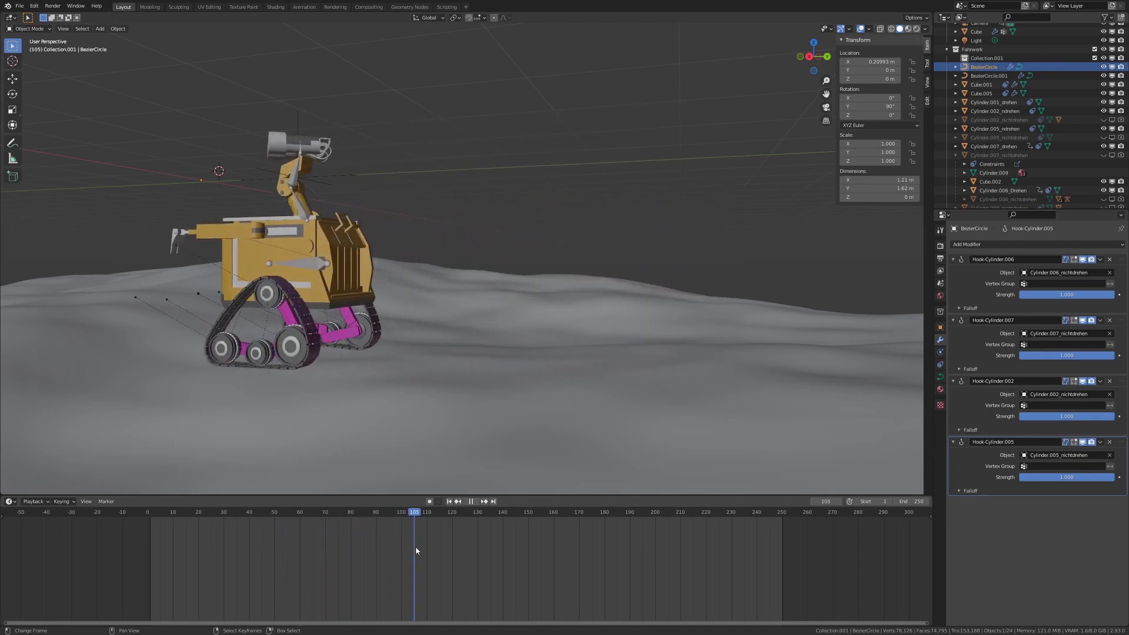
left_click_drag(416, 546, 450, 540)
key("space")
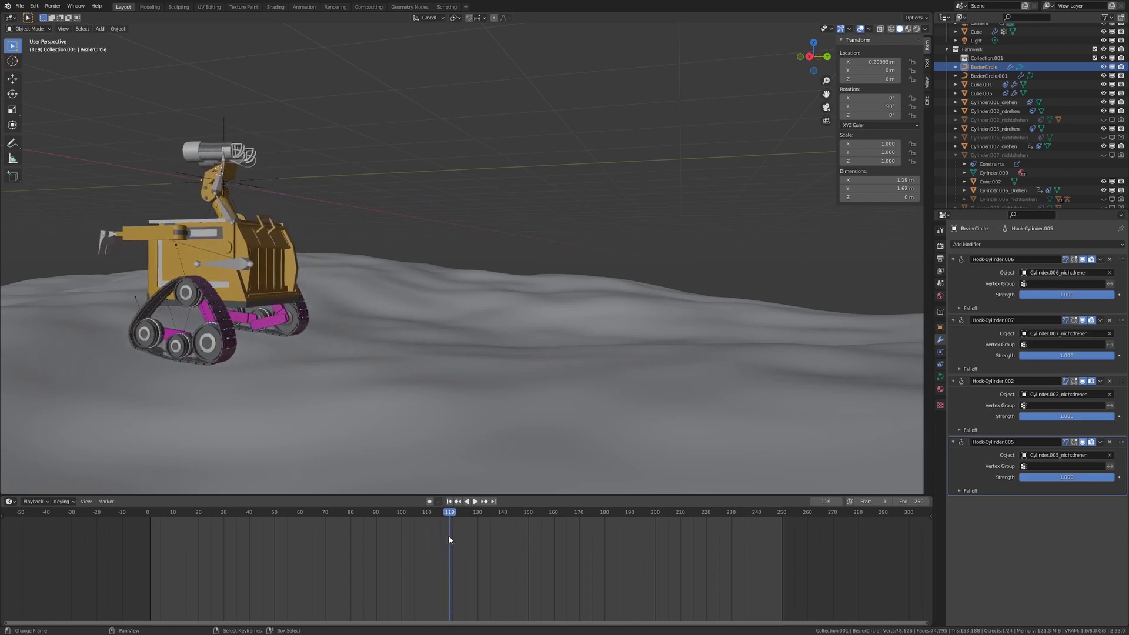
middle_click_drag(442, 347, 333, 358)
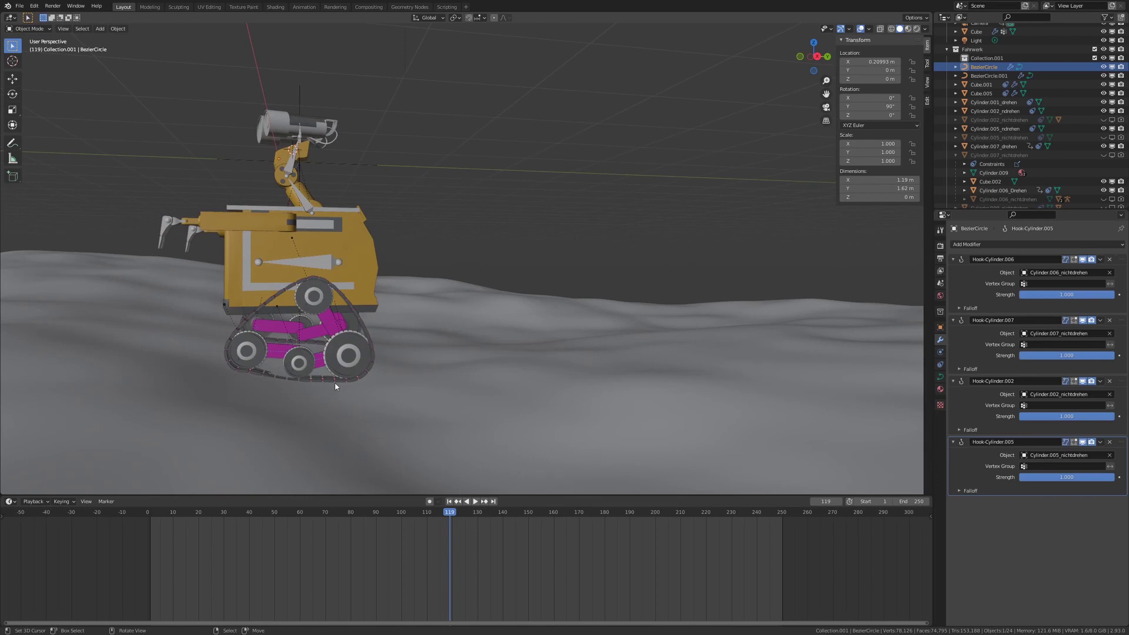
scroll(336, 386, "up", 2)
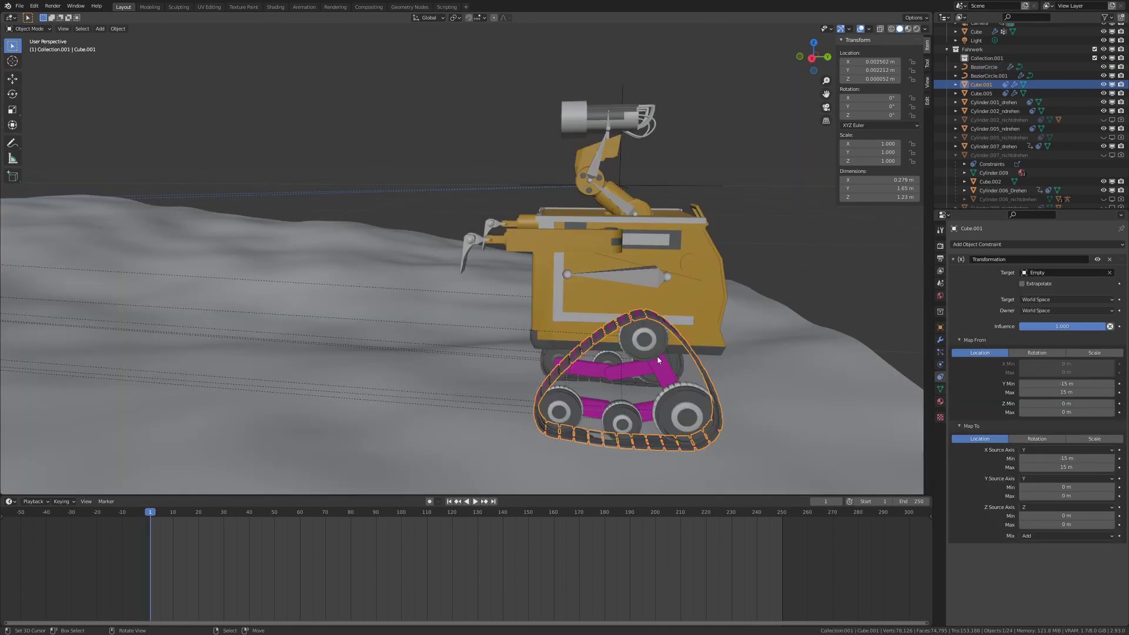
- Try moving the tracks object along X, then cancel to restore its position
middle_click_drag(717, 373, 718, 376)
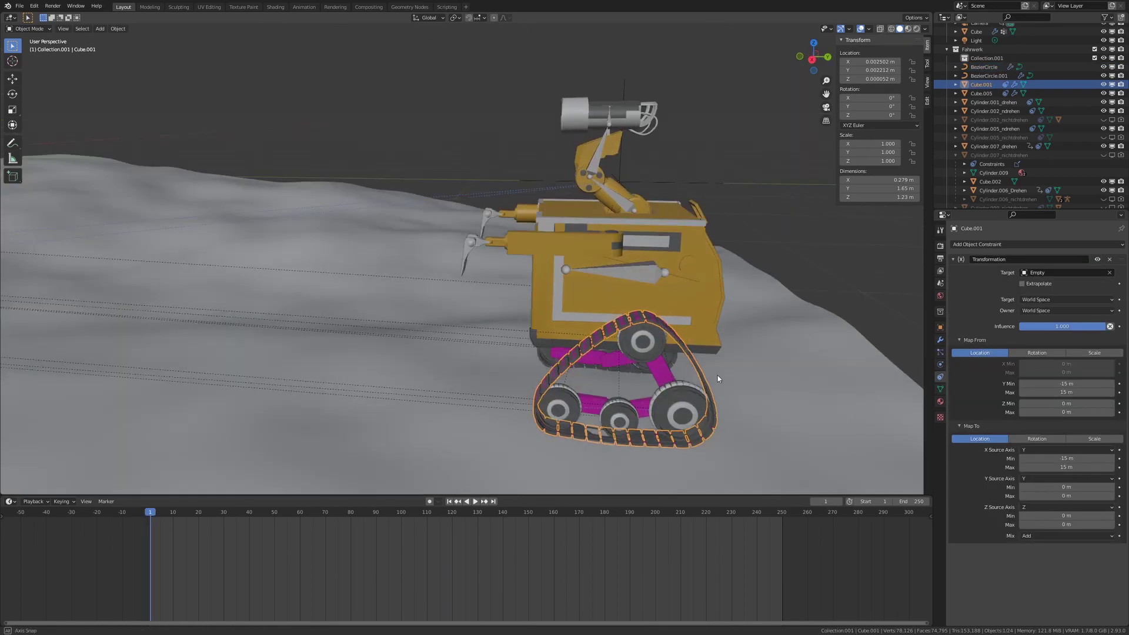
key("g")
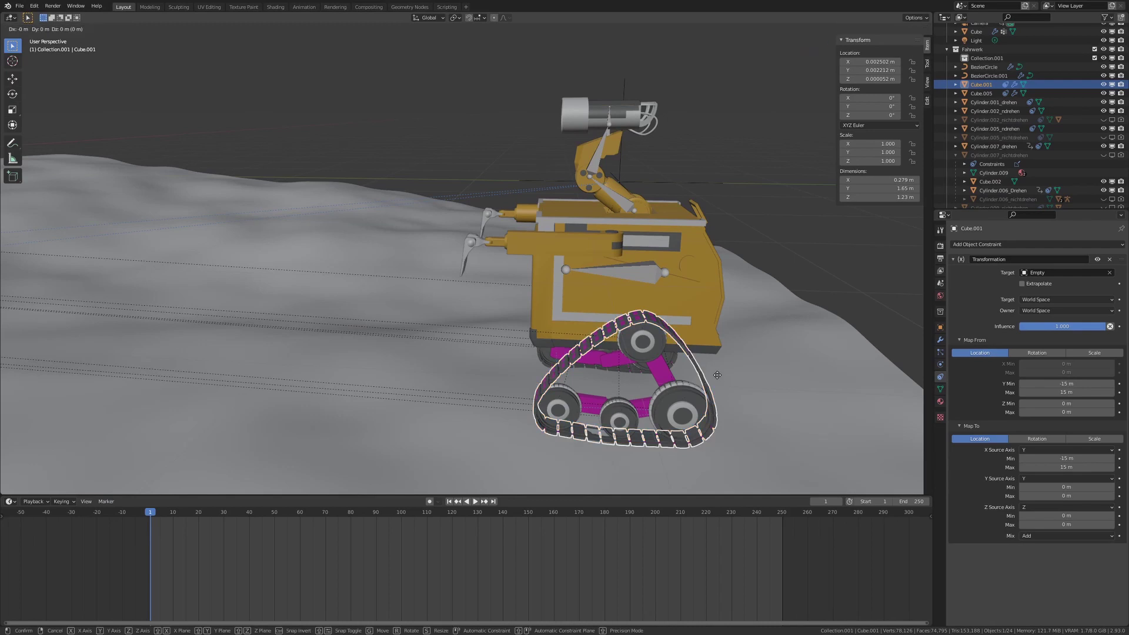
key("x")
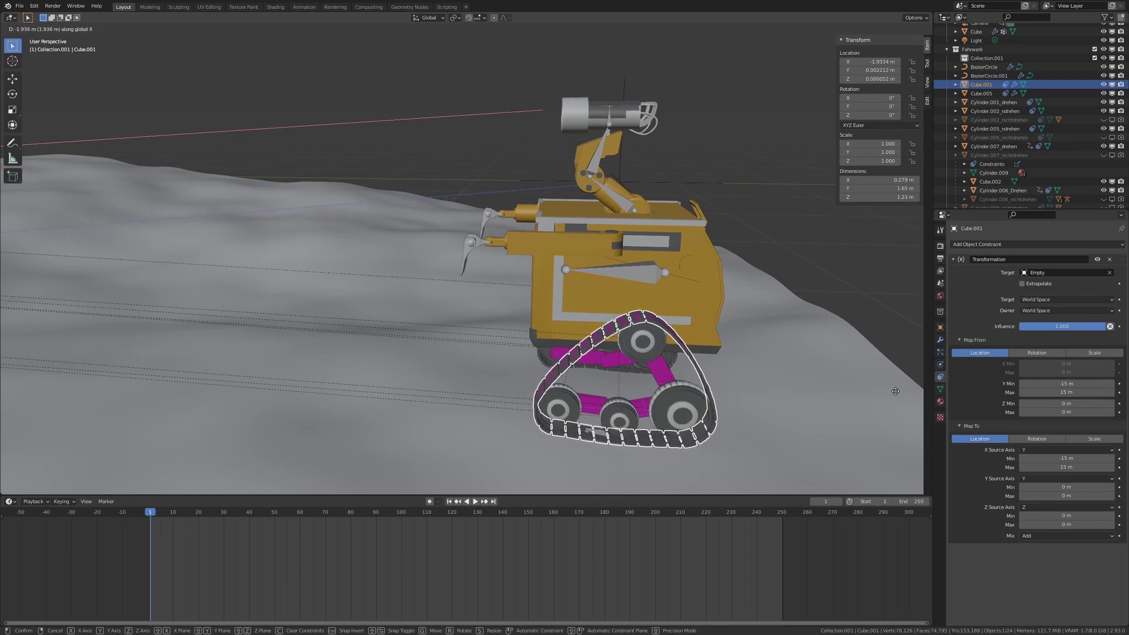
key("Escape")
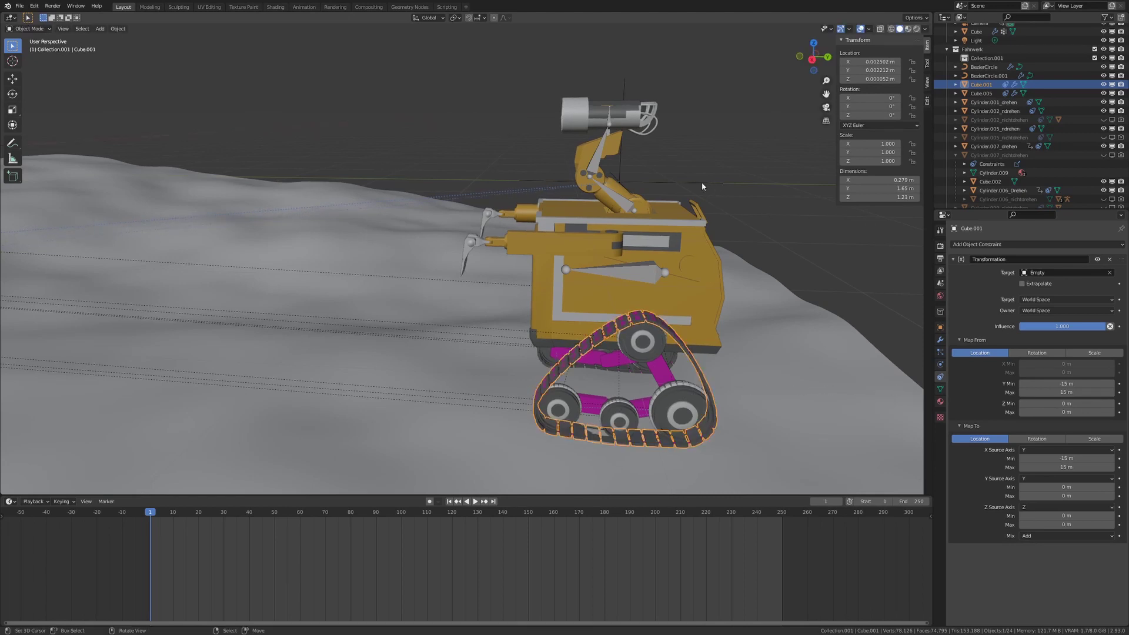
- Set Cube.001's Transformation Map To X minimum to 15 m, then move the Empty along Y
left_click(703, 185)
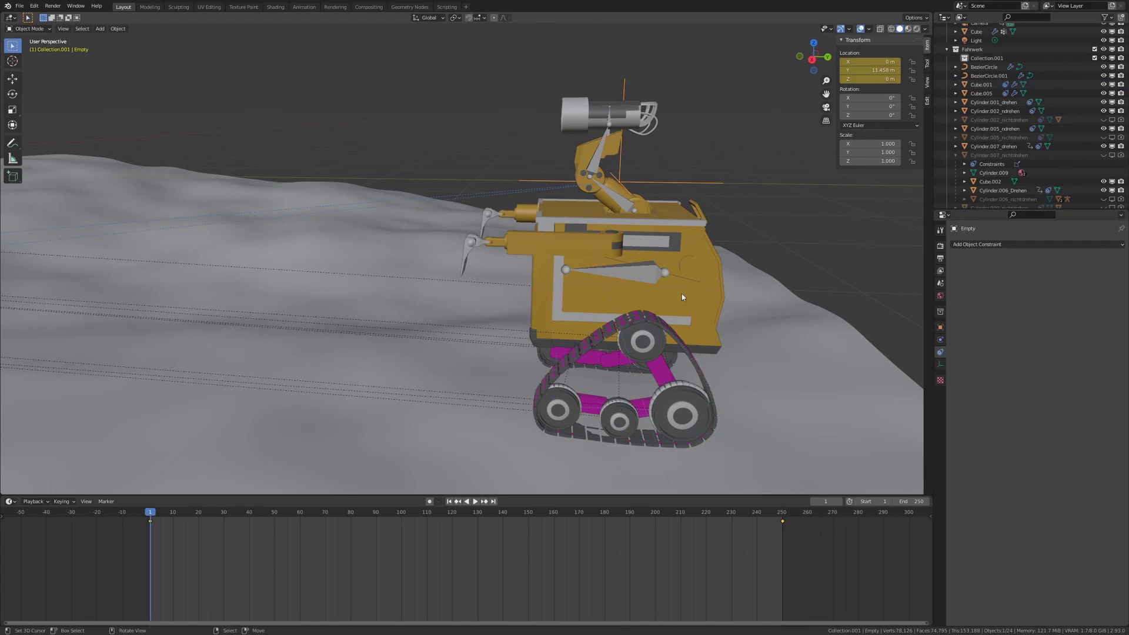
left_click(682, 342)
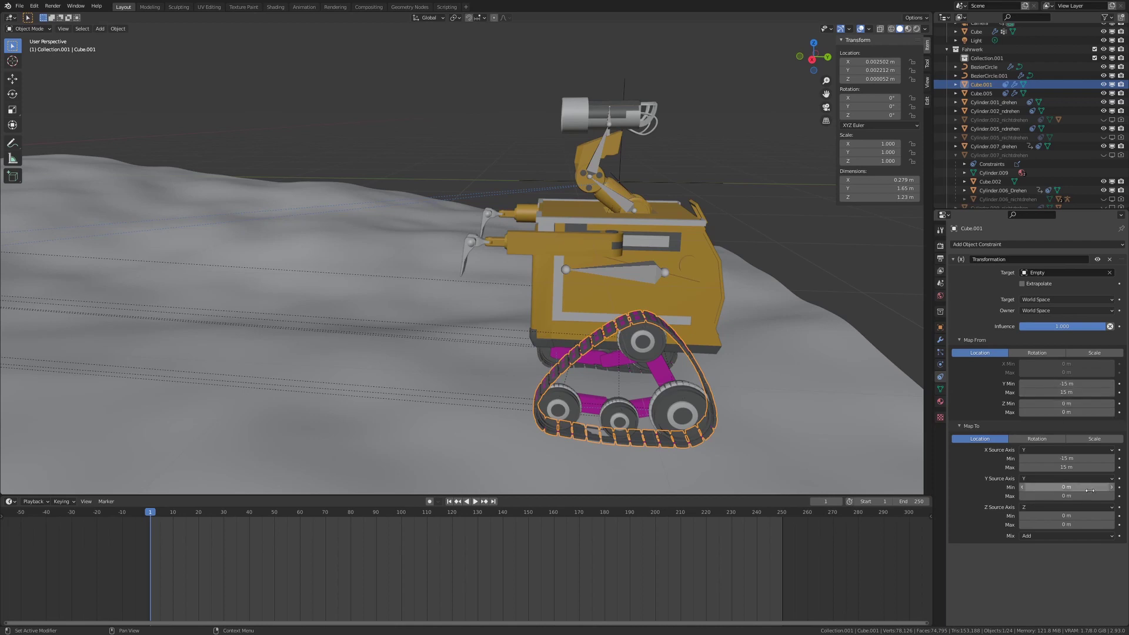
key("ctrl+v")
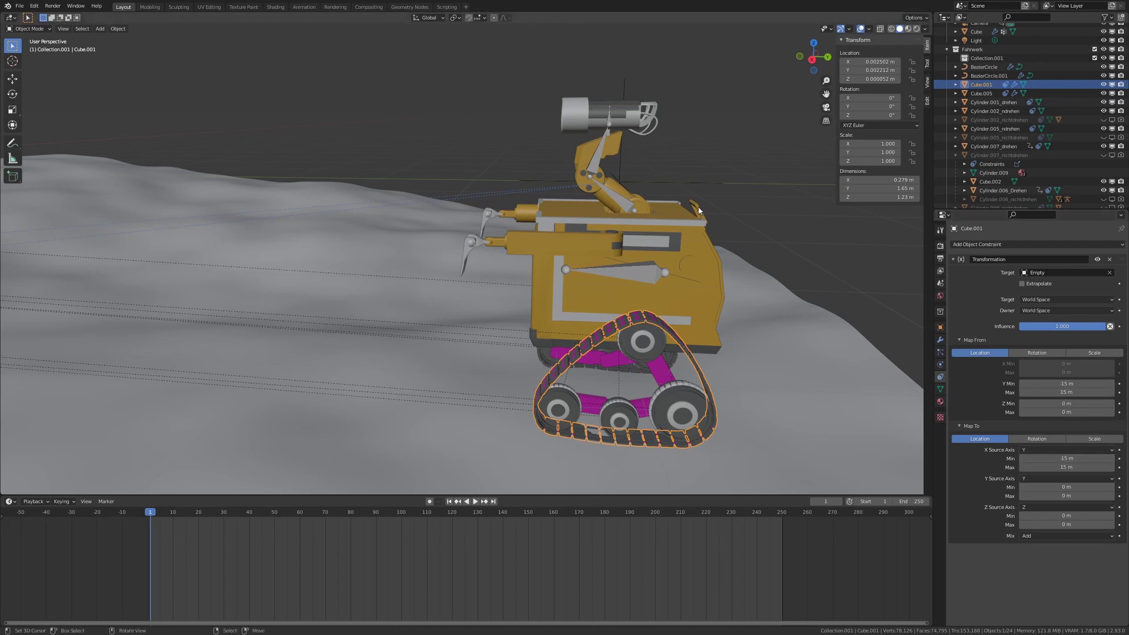
left_click(684, 181)
key("g")
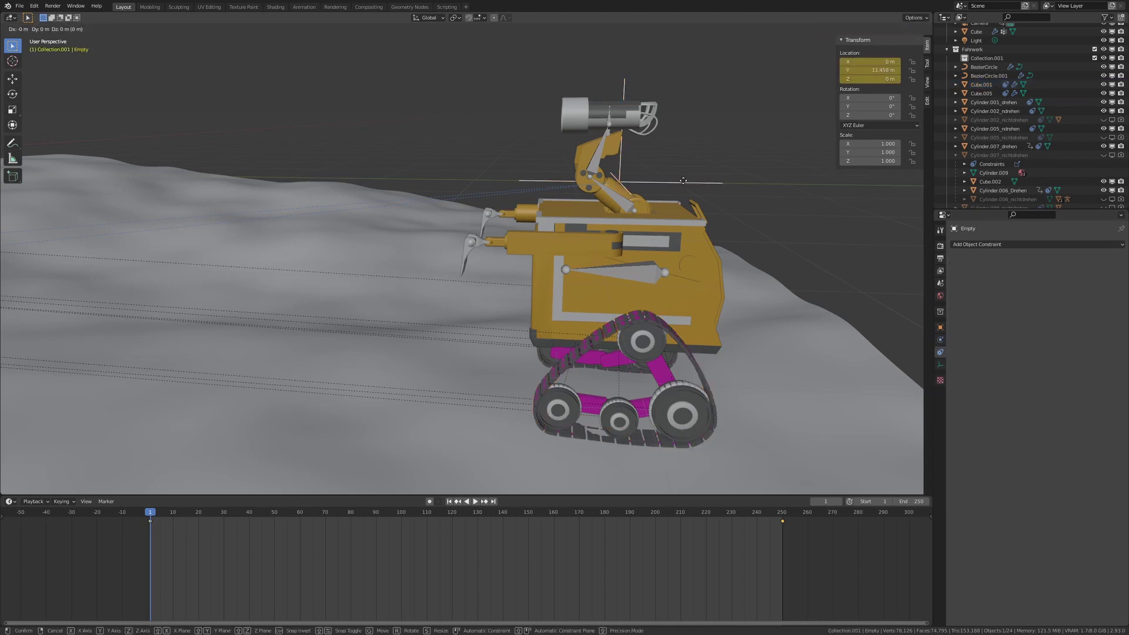
key("y")
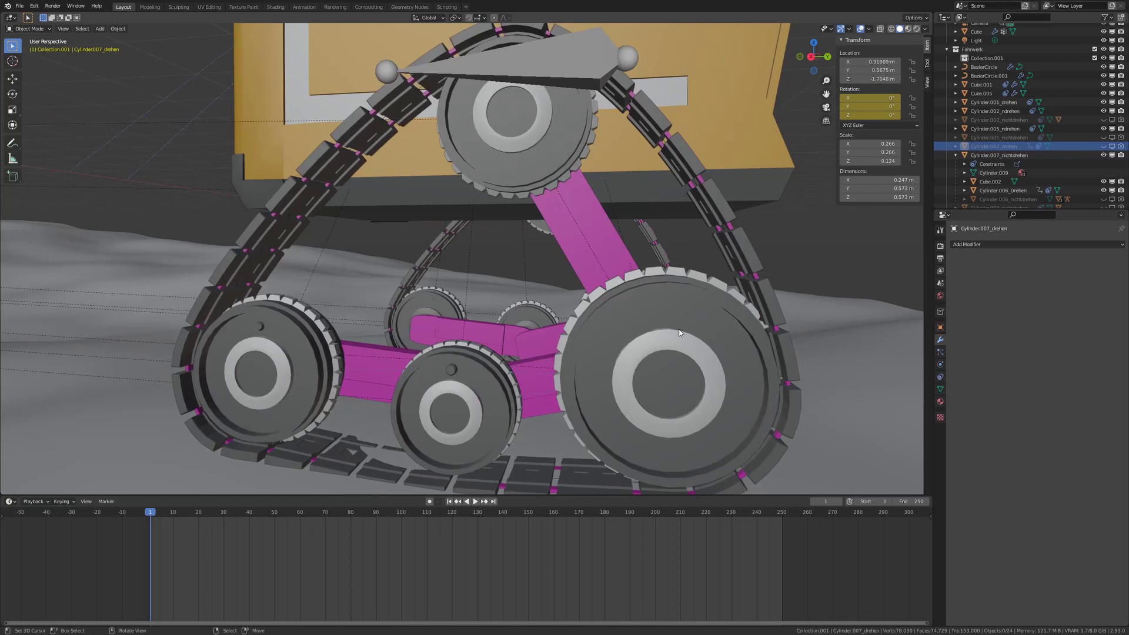
- Select the front wheel Cylinder.007_nichtdrehen and try rotating it, then cancel
scroll(680, 333, "down", 1)
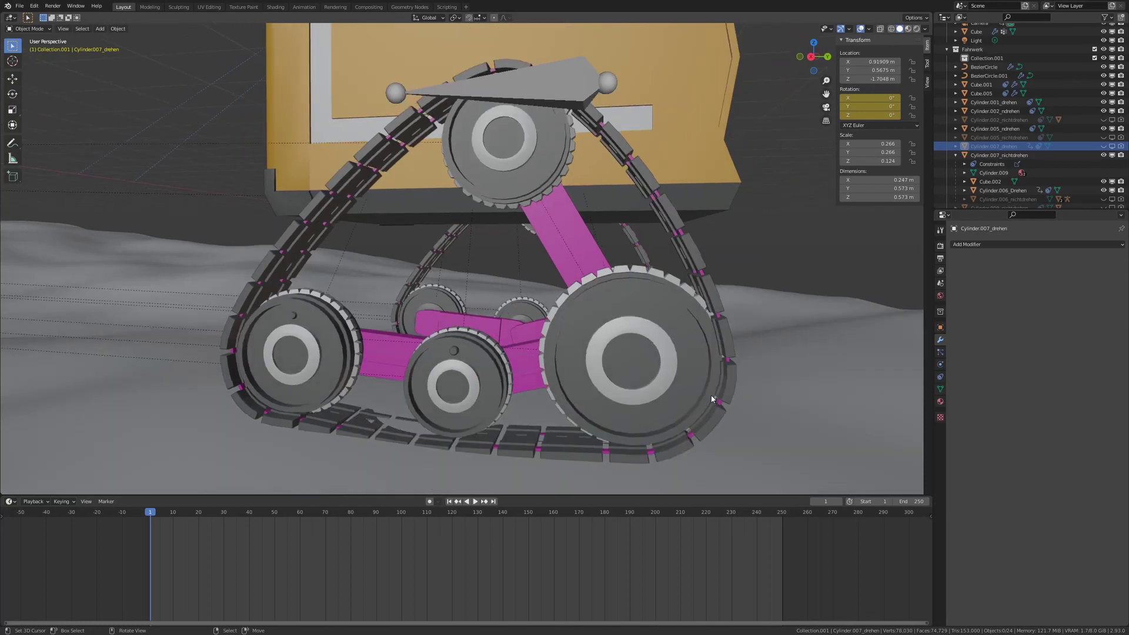
middle_click_drag(679, 324, 704, 326)
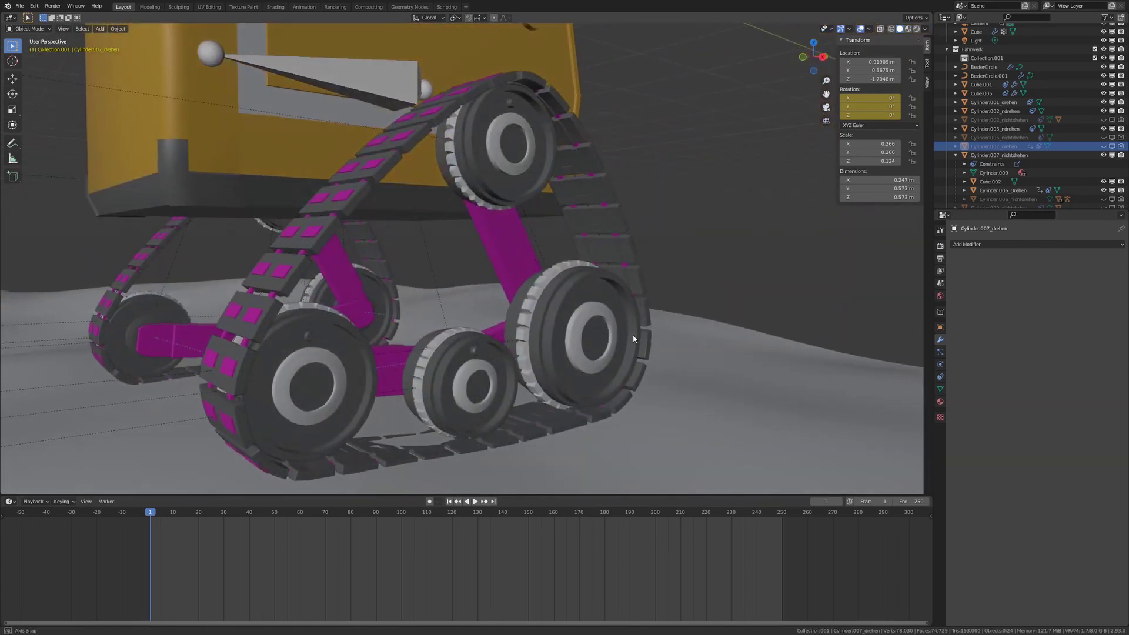
middle_click_drag(633, 334, 604, 347)
scroll(606, 348, "up", 2)
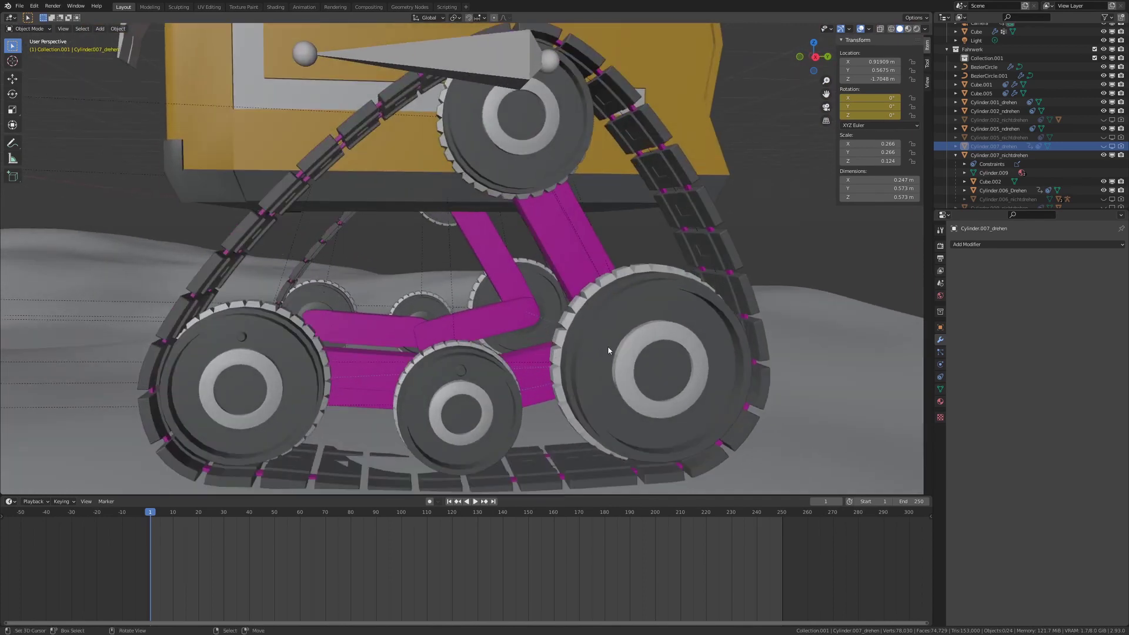
left_click(629, 292)
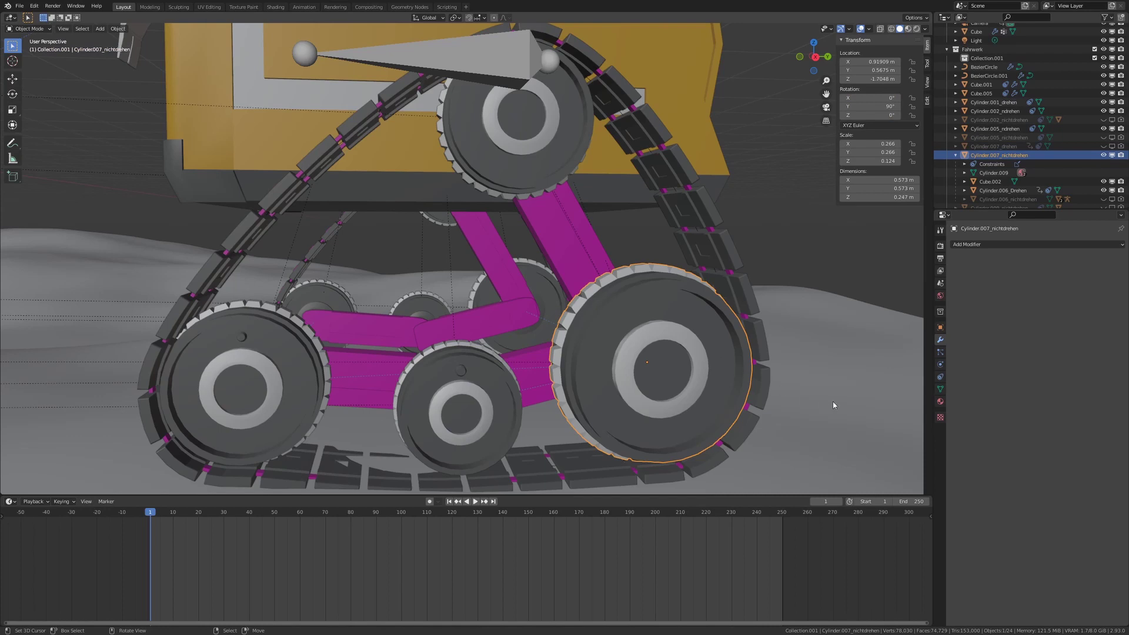
key("r")
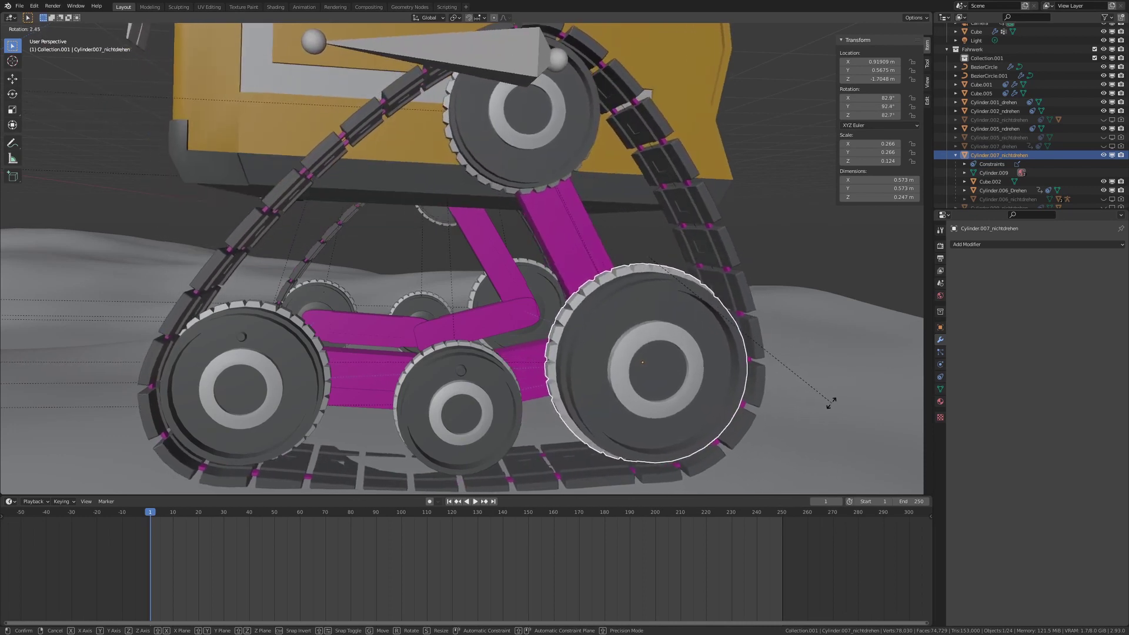
key("Escape")
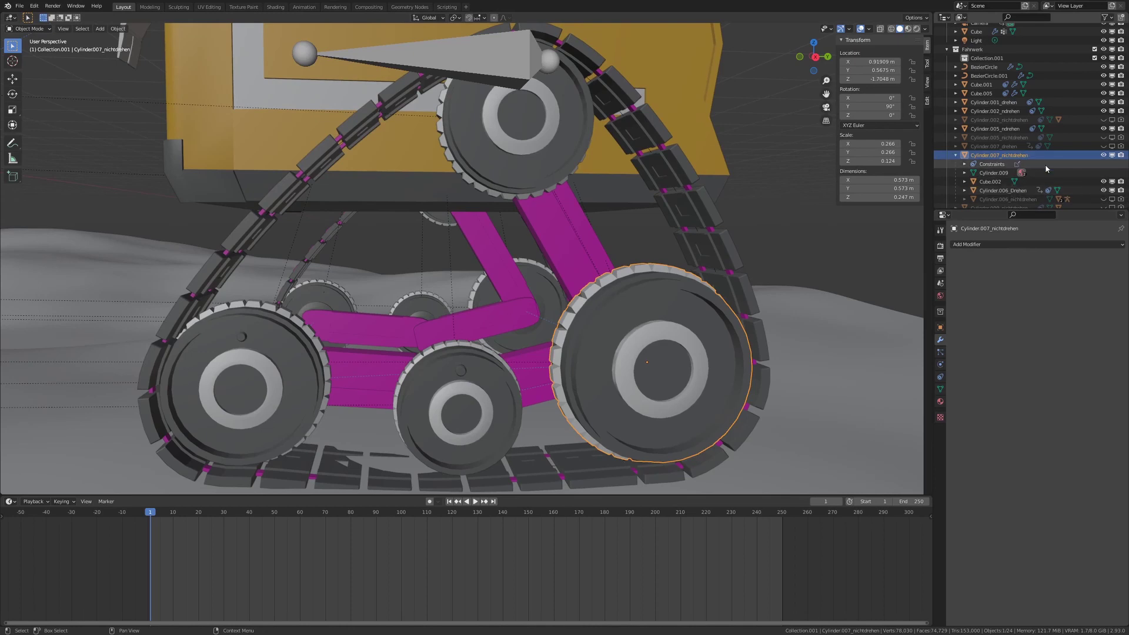
- Hide Cylinder.007_nichtdrehen, show Cylinder.007_drehen, and view its Copy Location constraint
left_click(1102, 155)
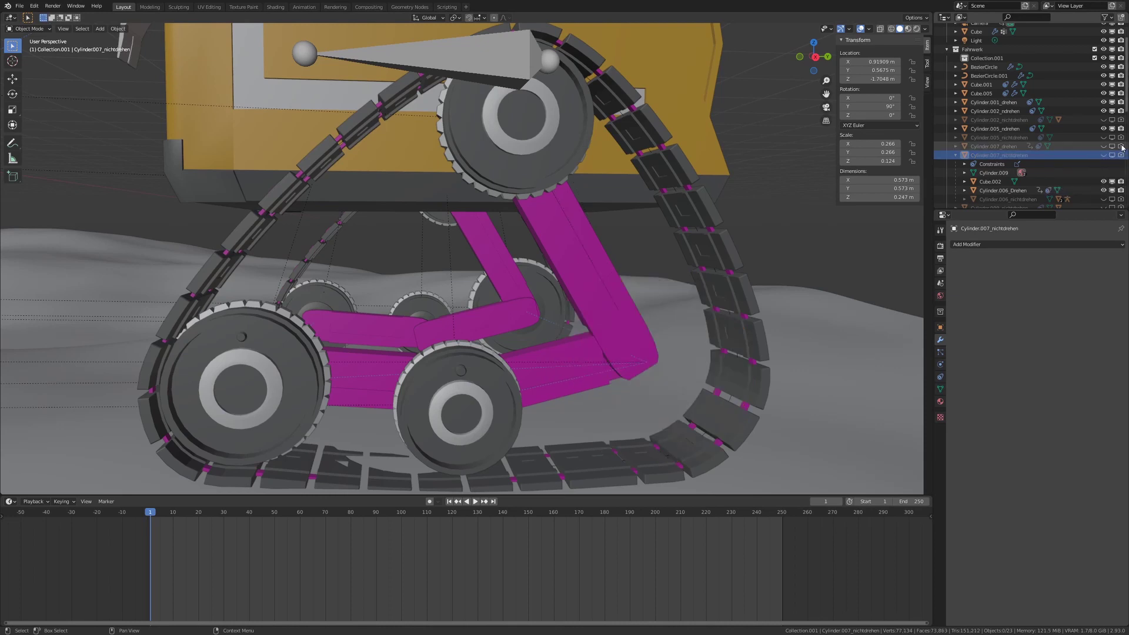
left_click(1110, 146)
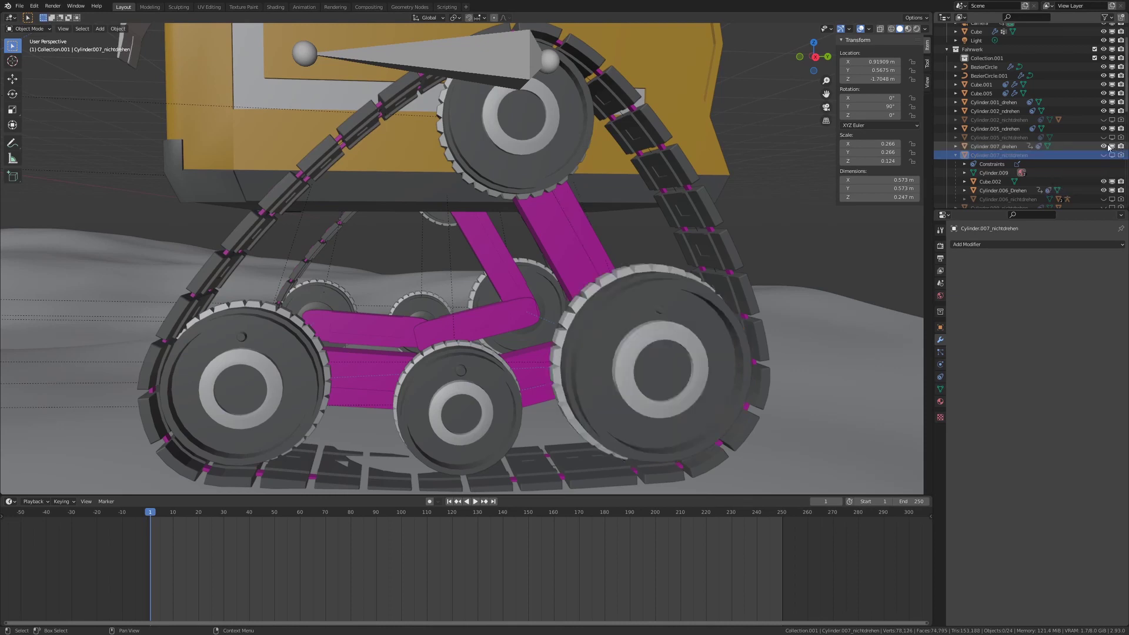
left_click(672, 294)
left_click(940, 377)
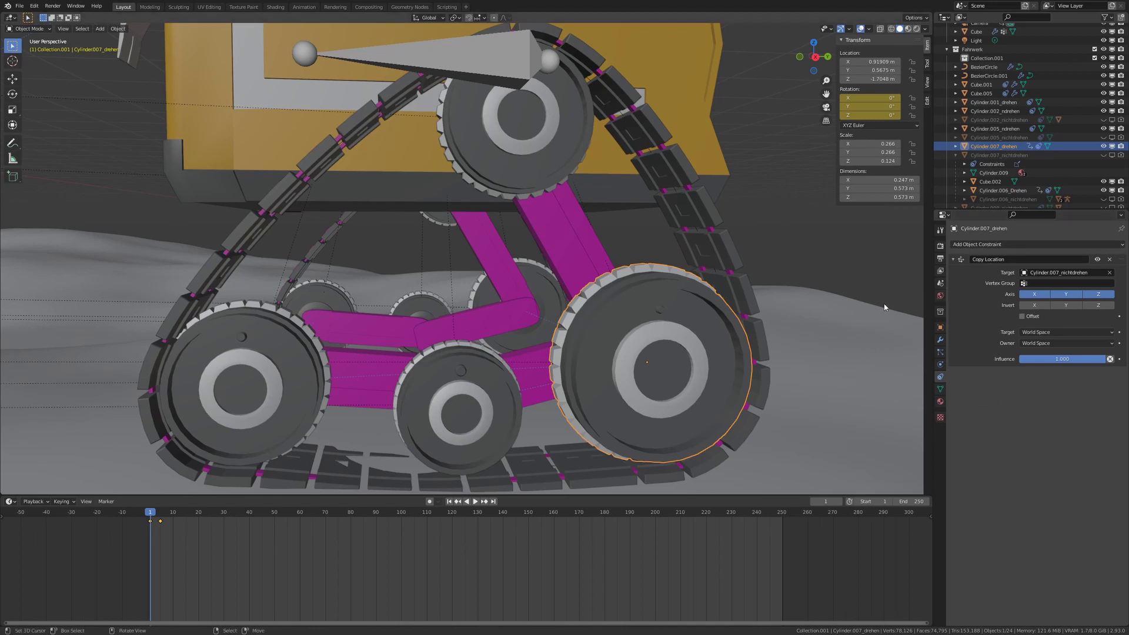
- Select small wheel Cylinder.005_ndrehen to view its Copy Rotation and Copy Location constraints
middle_click_drag(851, 297, 832, 293)
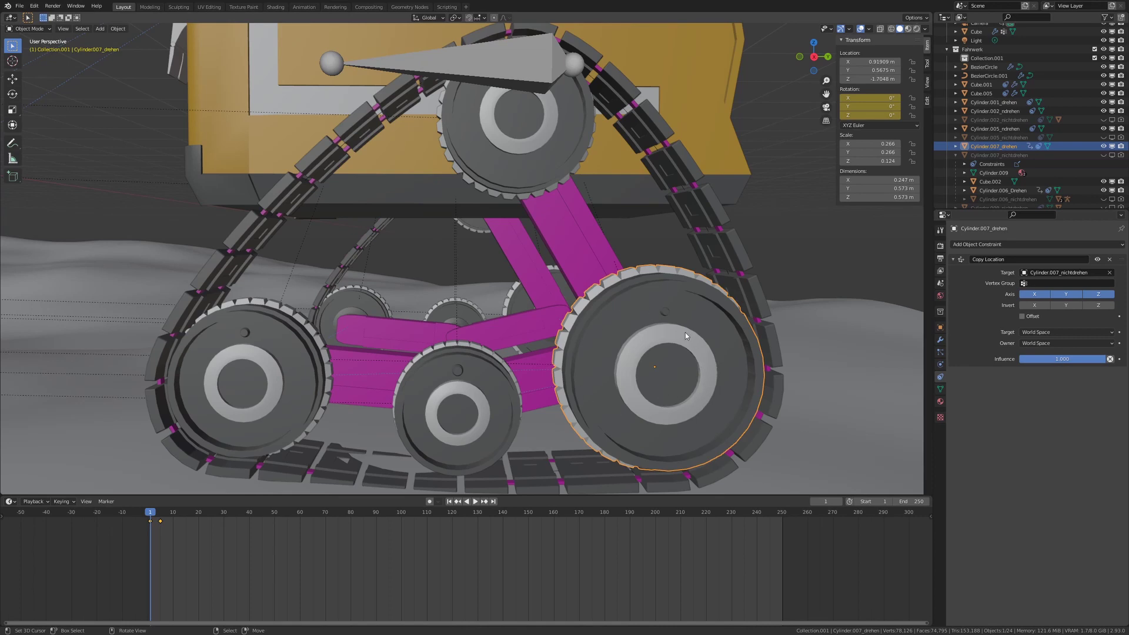
scroll(692, 275, "down", 5)
mouse_move(675, 273)
middle_mouse_down()
mouse_move(628, 248)
mouse_move(566, 84)
middle_mouse_up()
scroll(633, 242, "up", 2)
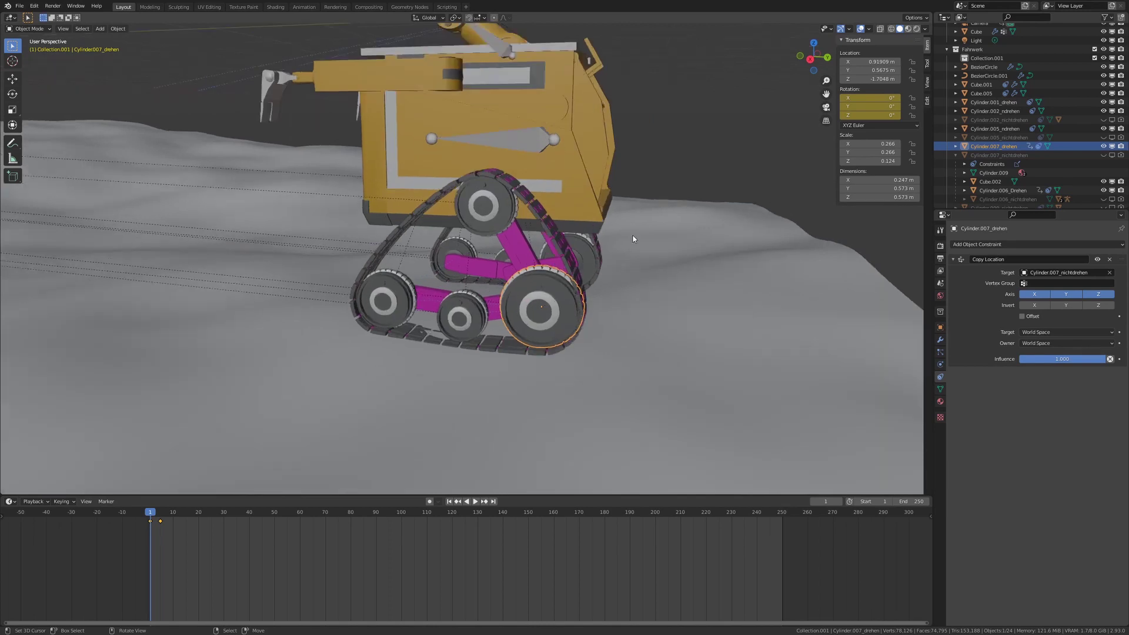
scroll(633, 241, "up", 3)
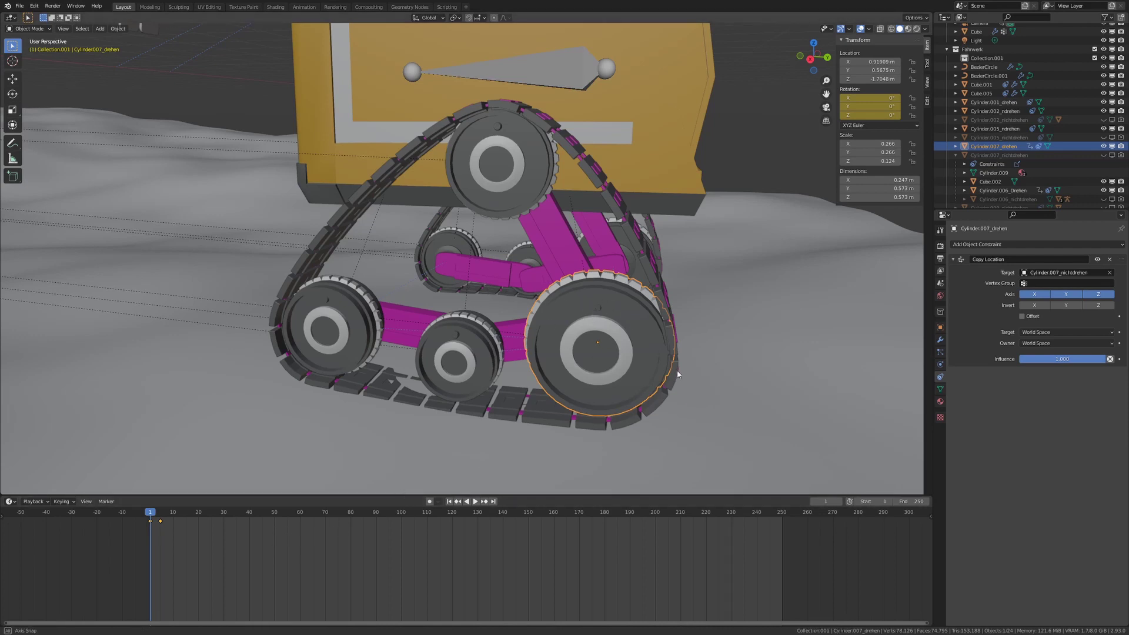
middle_click_drag(644, 379, 508, 369)
left_click(460, 355)
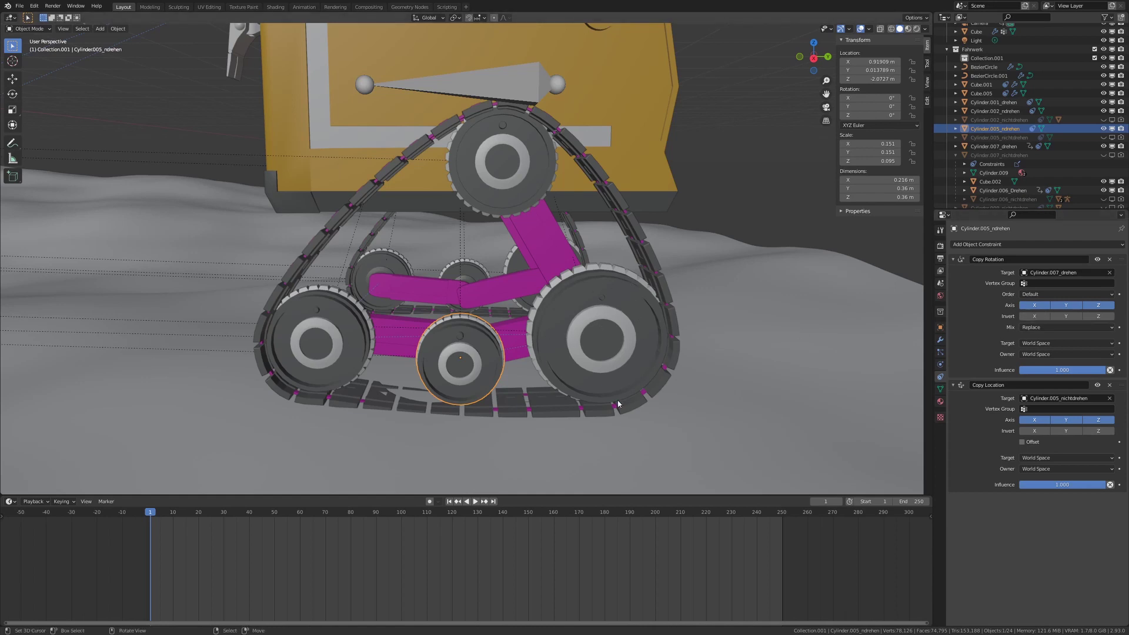
middle_click_drag(626, 396, 645, 406)
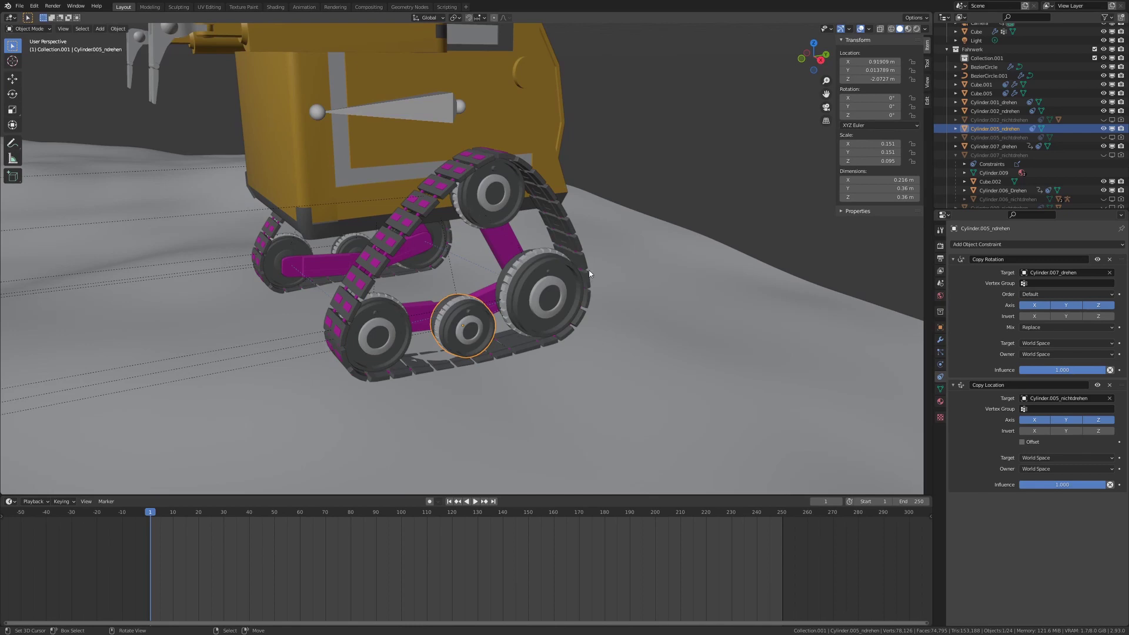
scroll(590, 273, "down", 2)
scroll(589, 274, "down", 1)
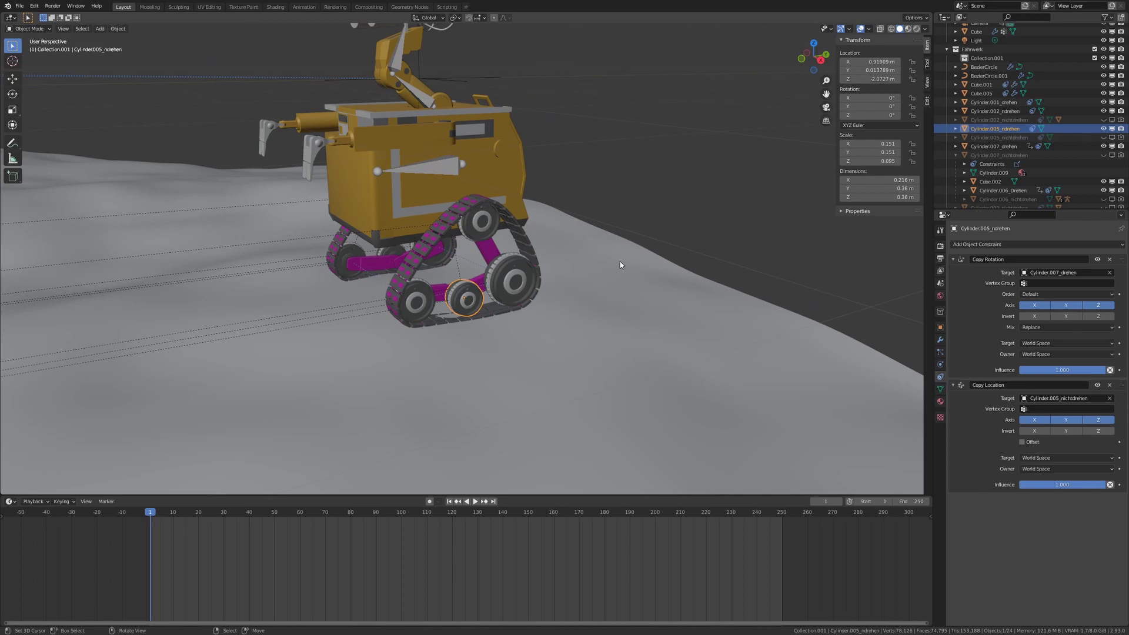
middle_click_drag(606, 253, 616, 267)
scroll(618, 269, "down", 2)
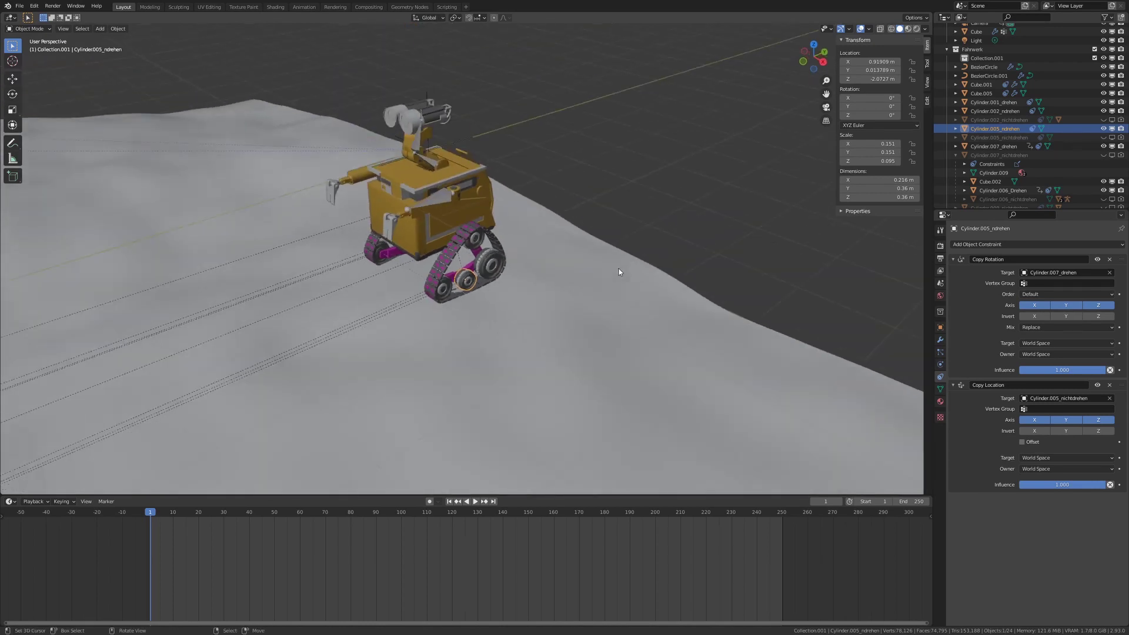